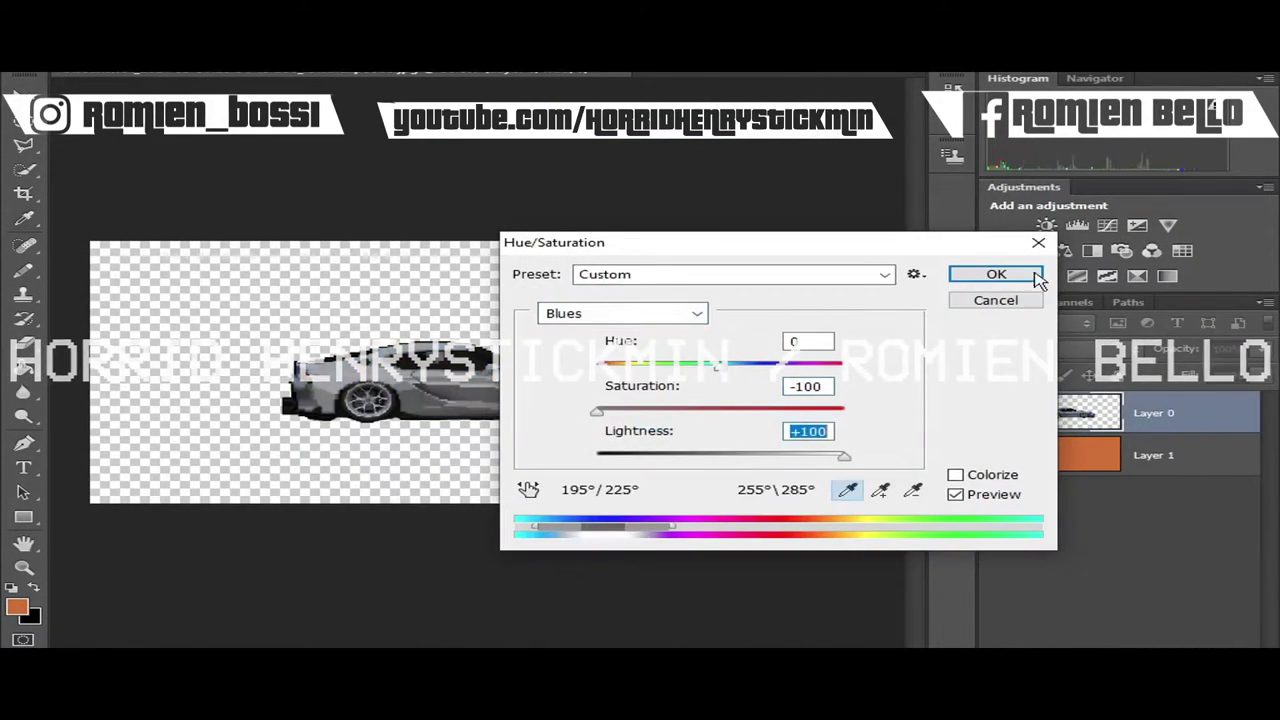
- Desaturate the blue car to grey with Hue/Saturation
left_click(1038, 281)
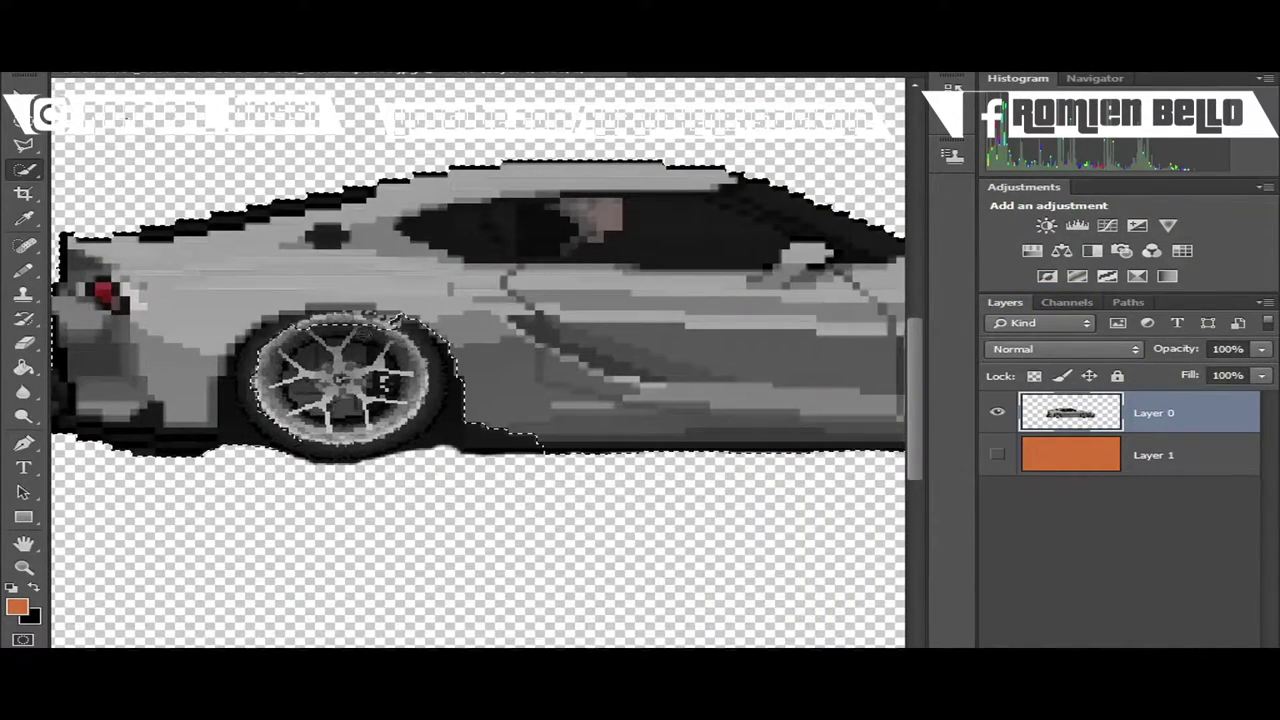
scroll(484, 465, "left", 3)
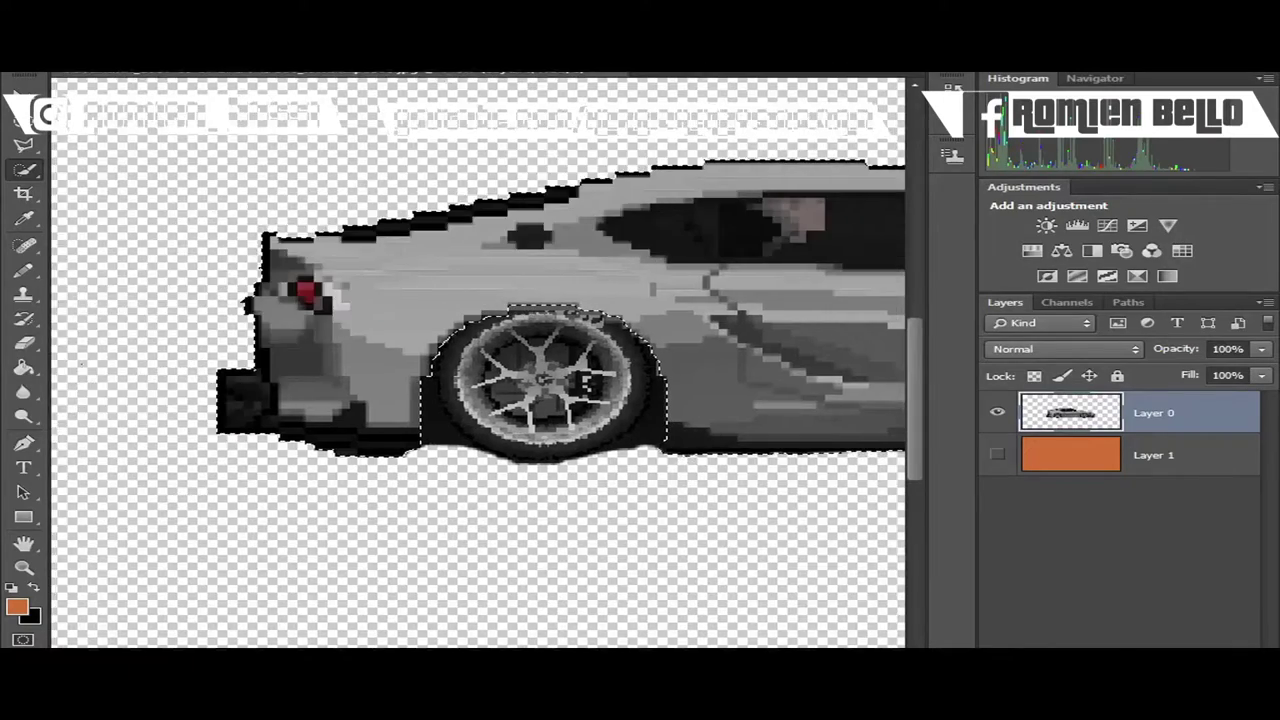
scroll(430, 475, "left", 3)
scroll(537, 505, "right", 1)
scroll(600, 530, "right", 10)
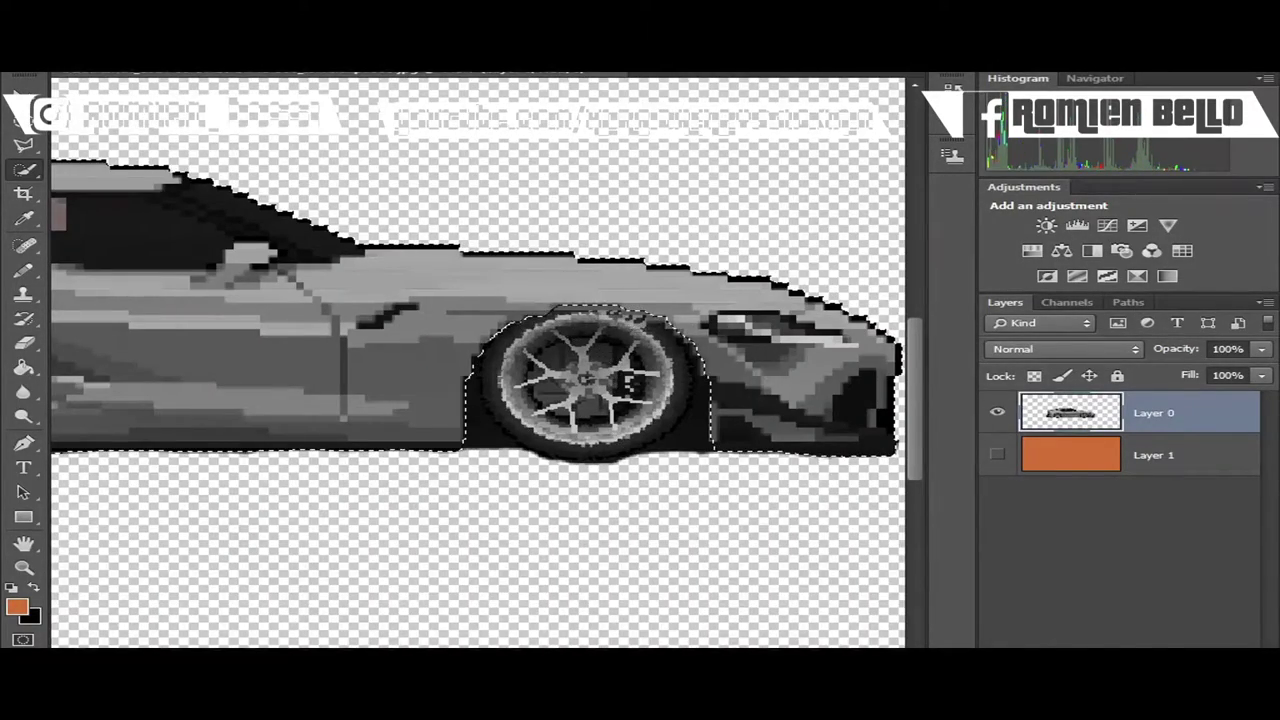
scroll(478, 360, "left", 5)
- Fit the document in view and put the car layer into a new group
key("ctrl+0")
key("ctrl+g")
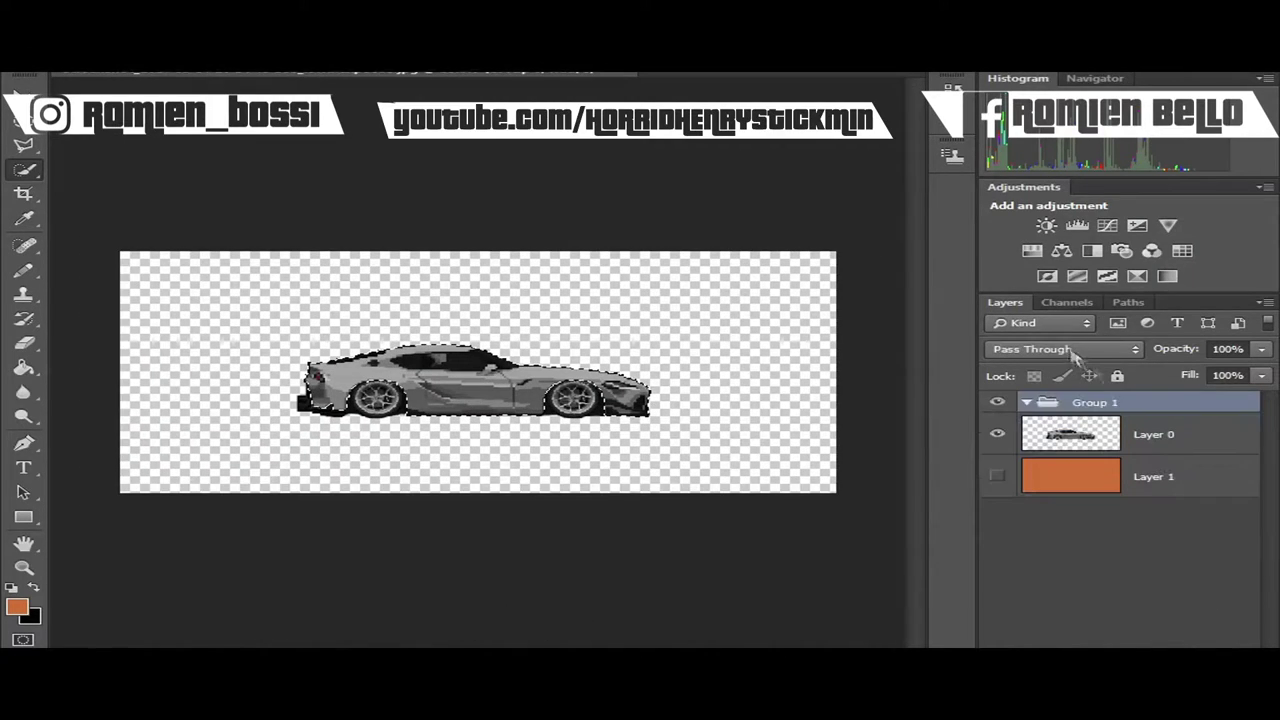
left_click(1065, 349)
- Move the orange Layer 1 above the car and clip it to the car's shape
left_click(1180, 500)
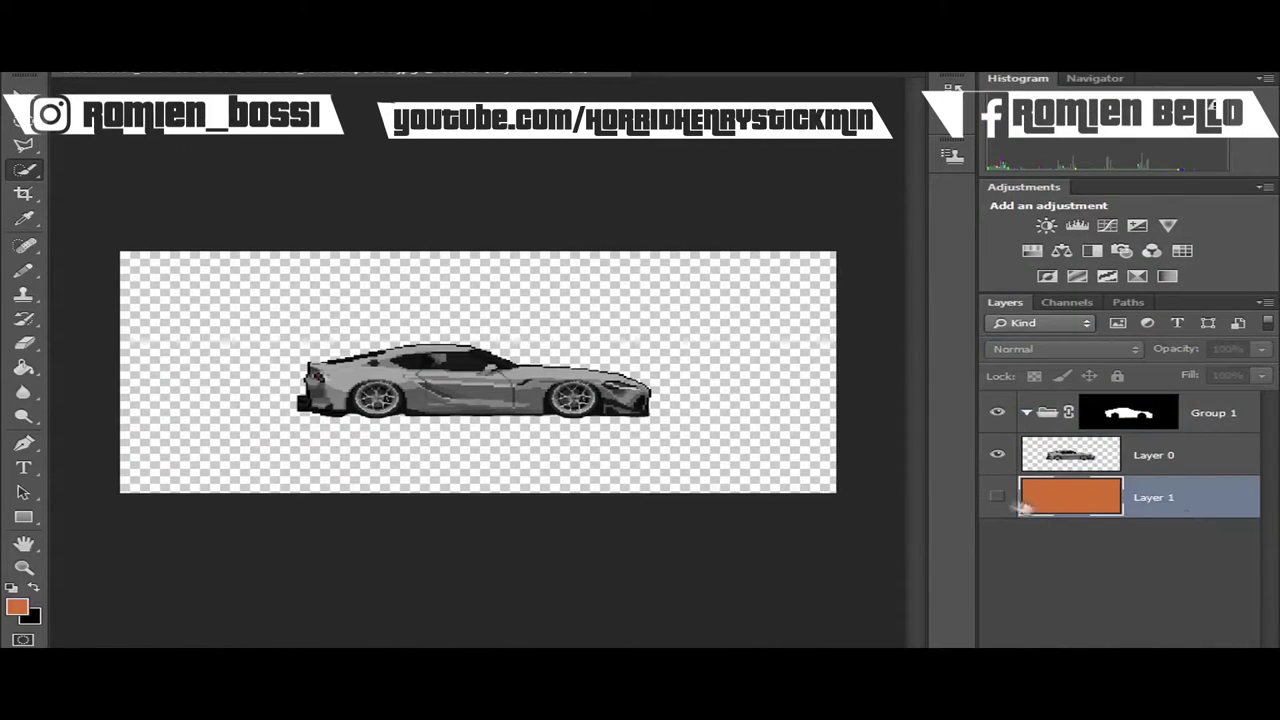
left_click_drag(1025, 508, 1205, 451)
key("ctrl+alt+g")
- Erase the orange tint from the headlight, lights and wheels
key("e")
scroll(723, 417, "up", 2)
scroll(723, 417, "up", 2)
right_click(720, 400)
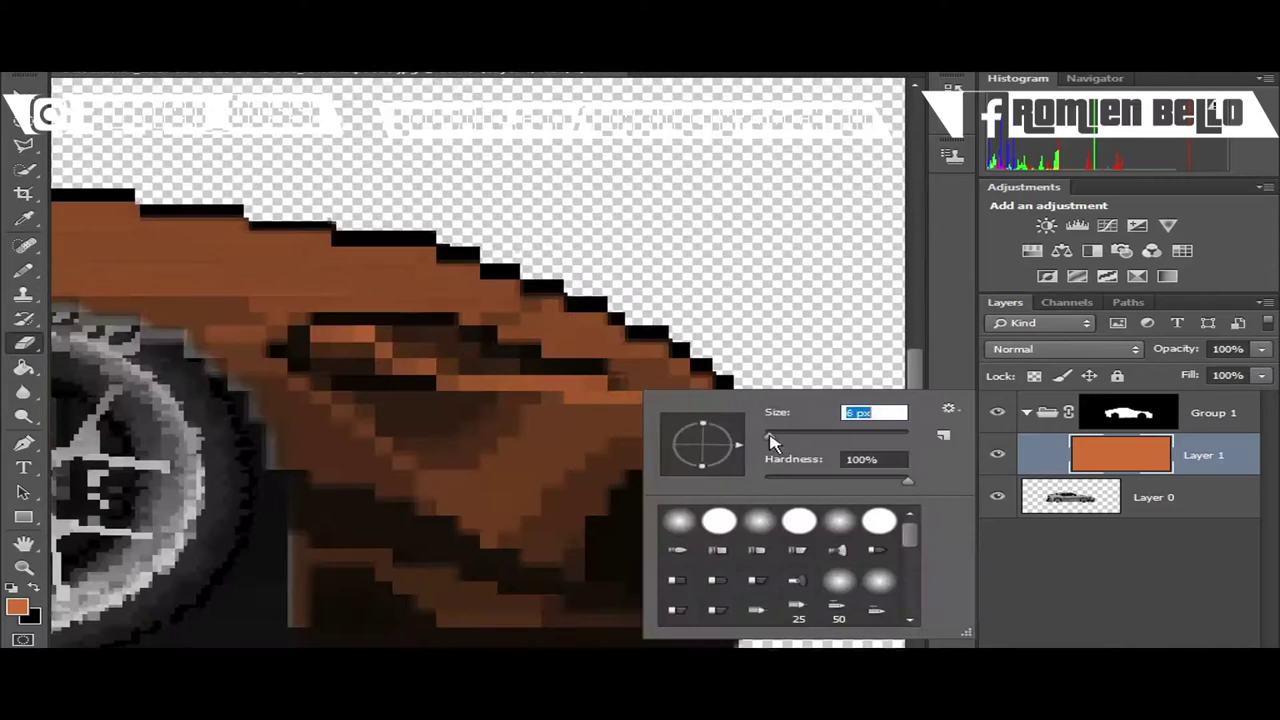
left_click(618, 397)
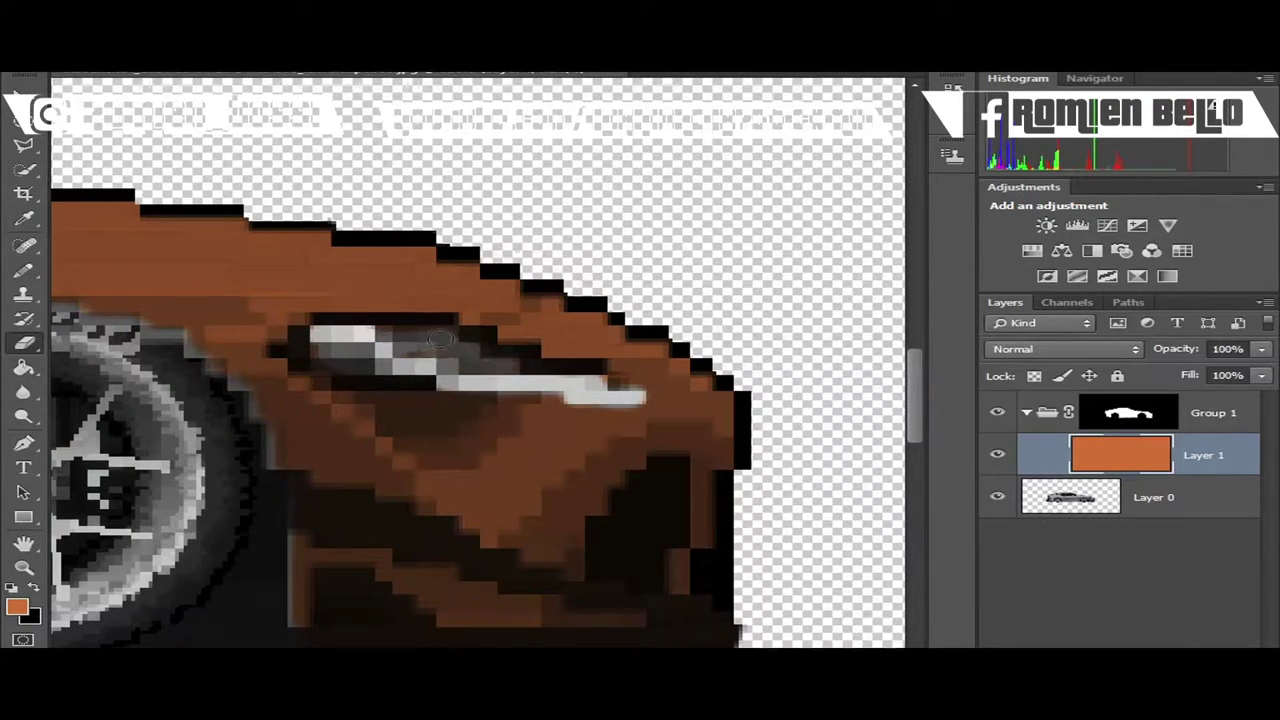
scroll(618, 397, "down", 2)
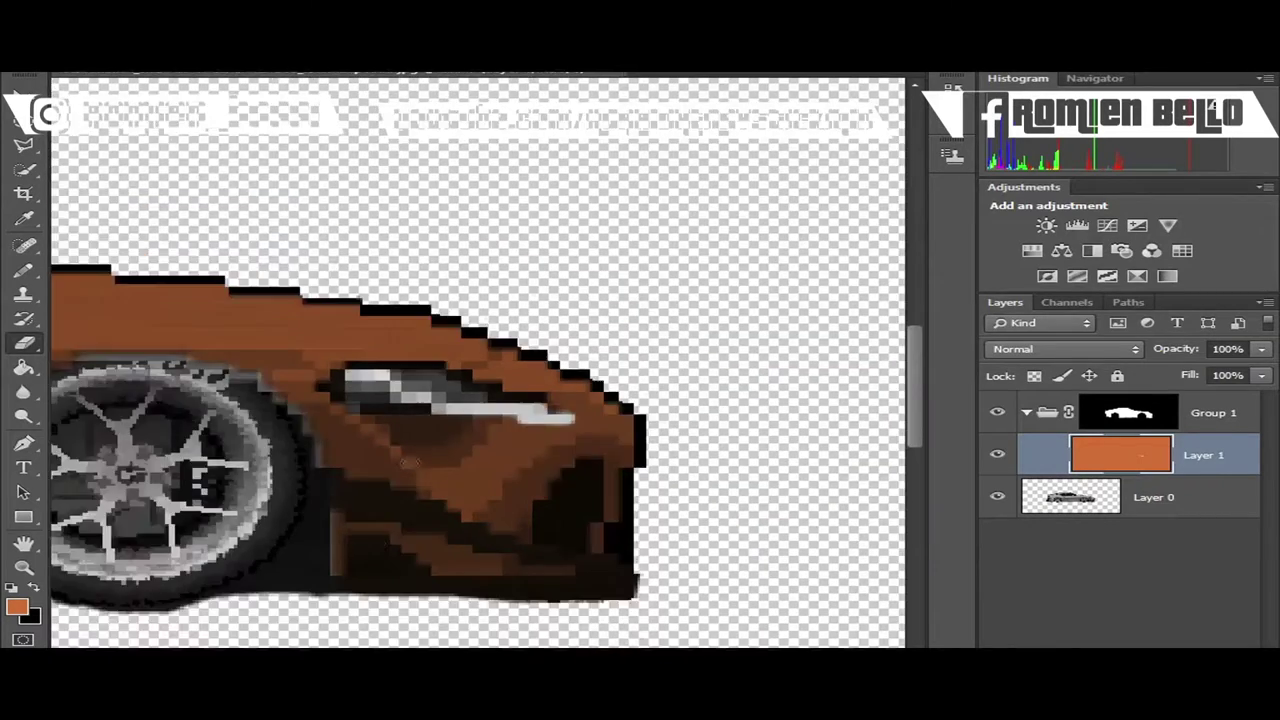
scroll(618, 397, "down", 2)
scroll(292, 403, "up", 4)
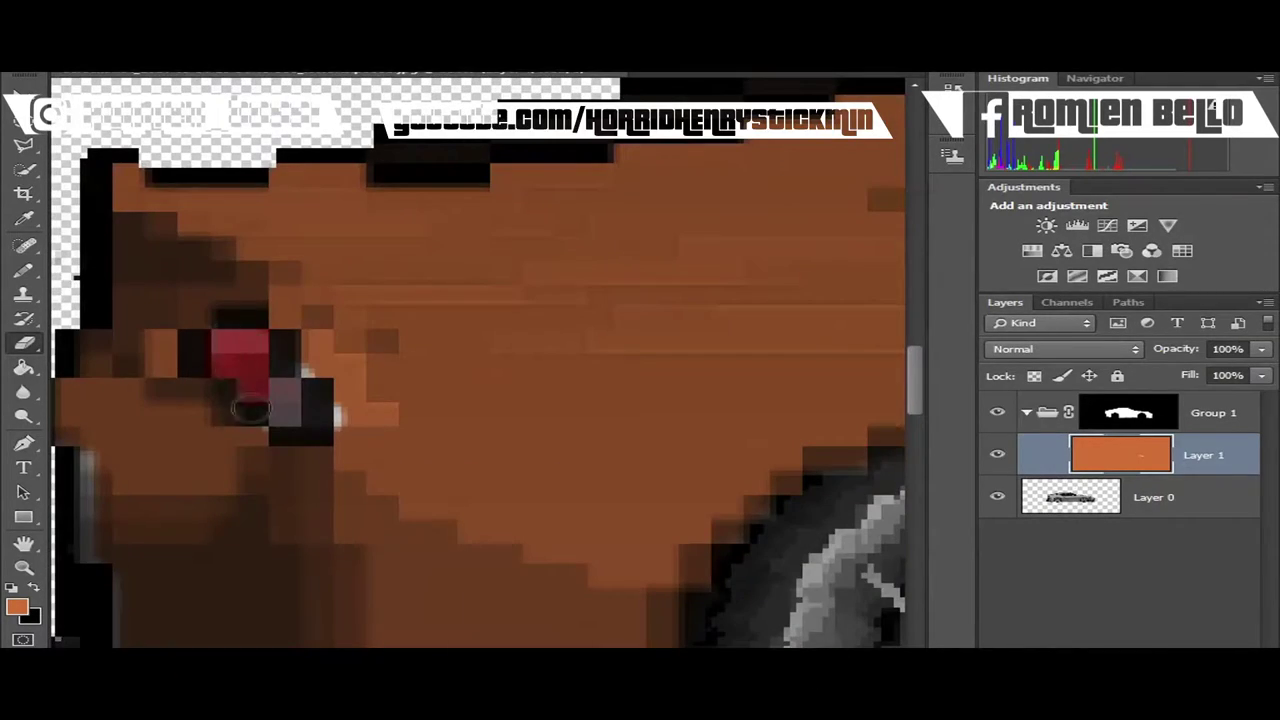
scroll(252, 410, "down", 3)
- Select the car's window area and erase the orange tint from it
left_click(424, 336)
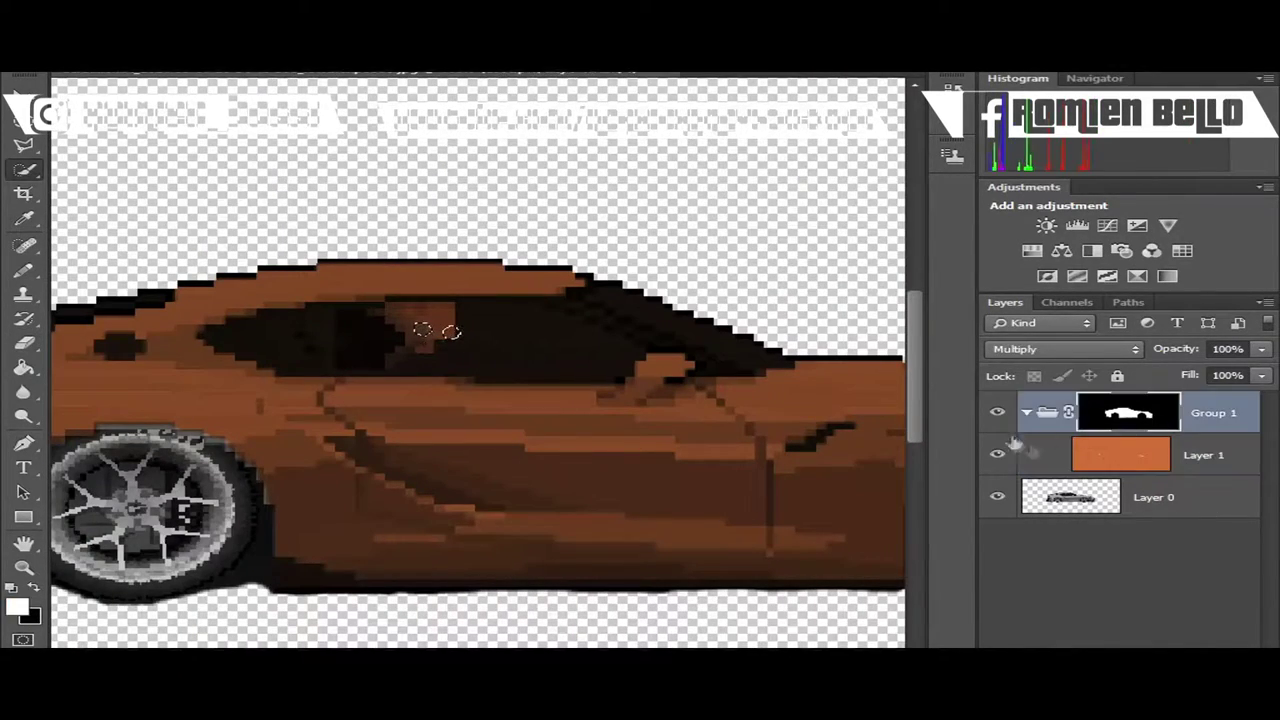
key("alt+[")
left_click(1223, 455)
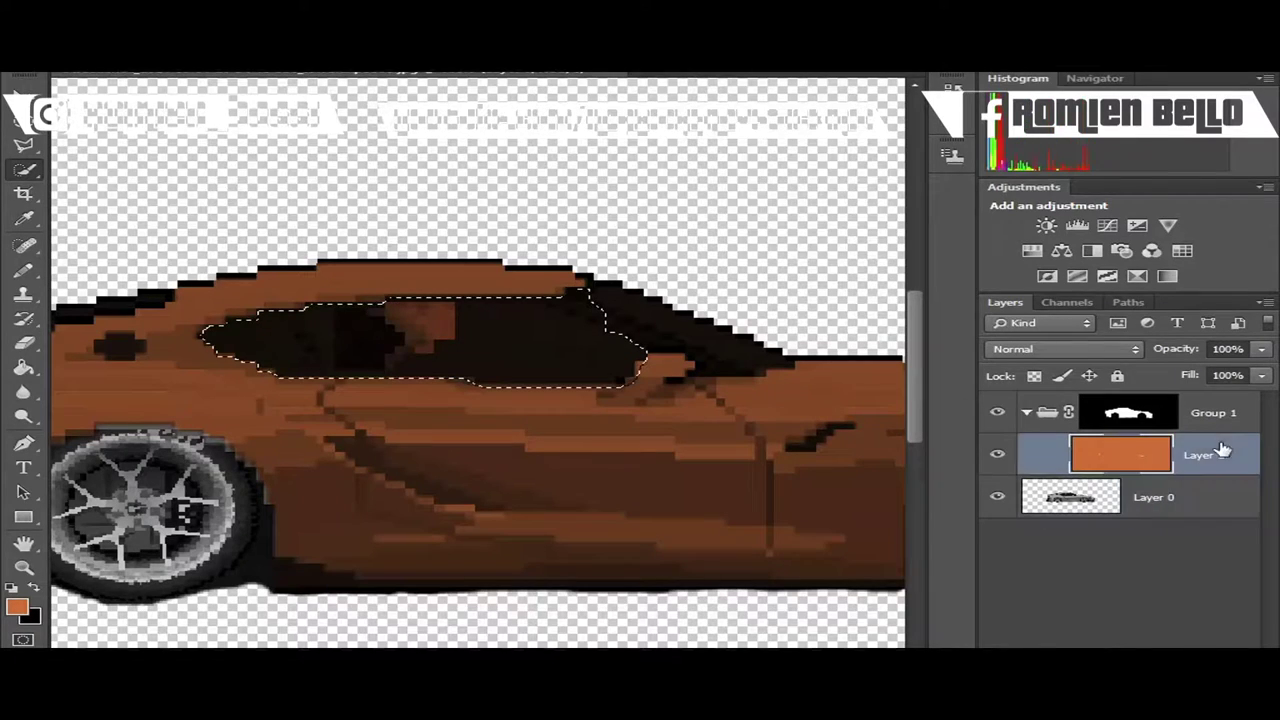
key("e")
right_click(366, 334)
left_click(420, 322)
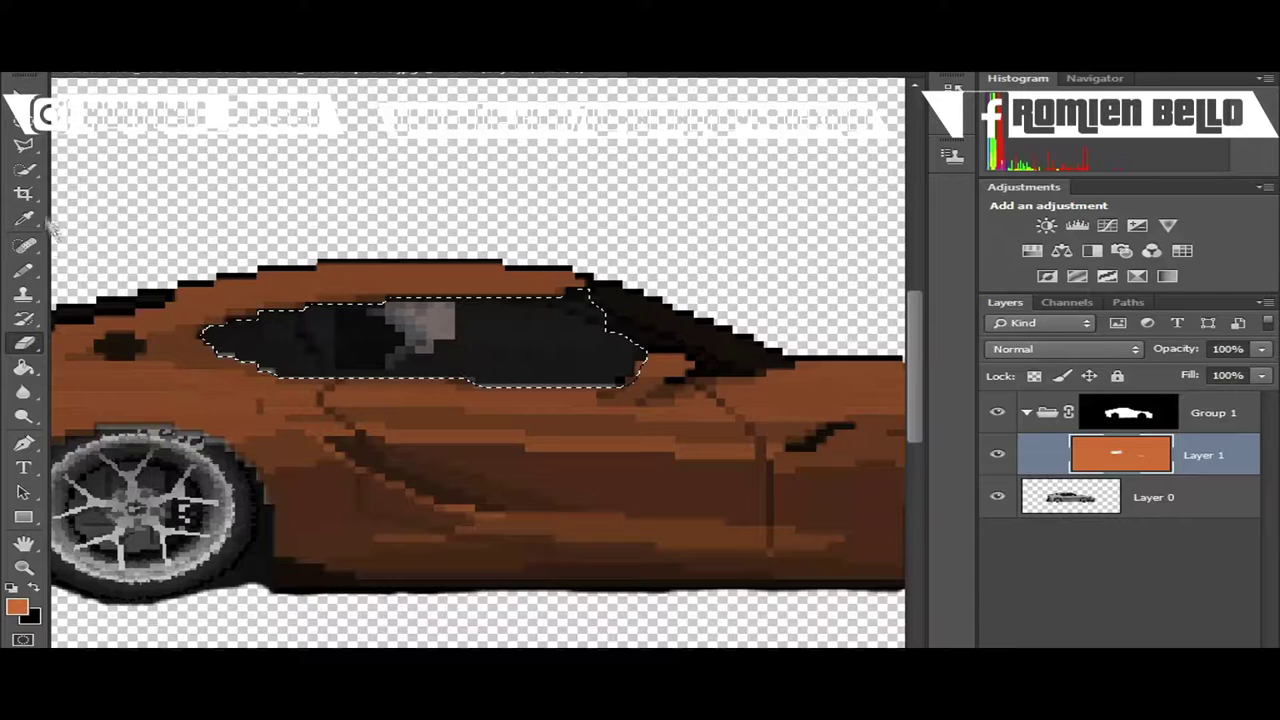
key("ctrl+d")
key("l")
scroll(478, 372, "down", 5)
key("alt+[")
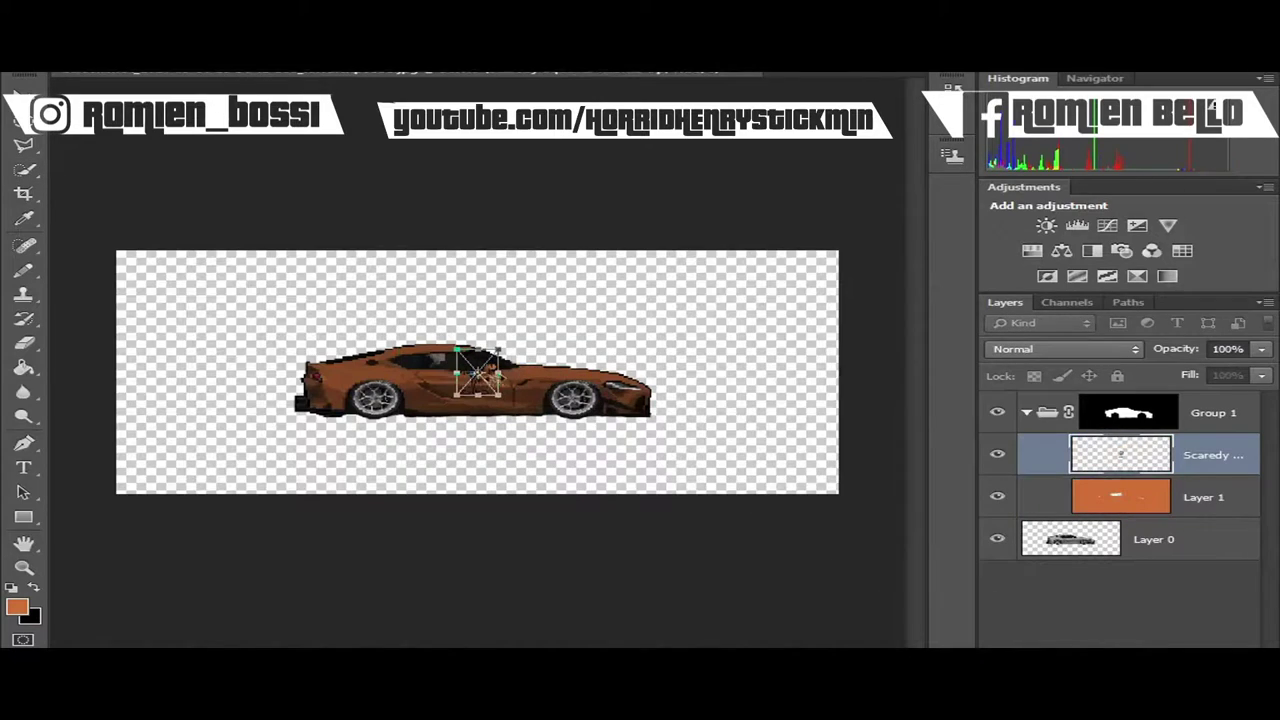
- Scale the cartoon graphic, Bad Boy decal and Greddy logo onto the car door
key("ctrl+plus")
left_click_drag(508, 497, 490, 490)
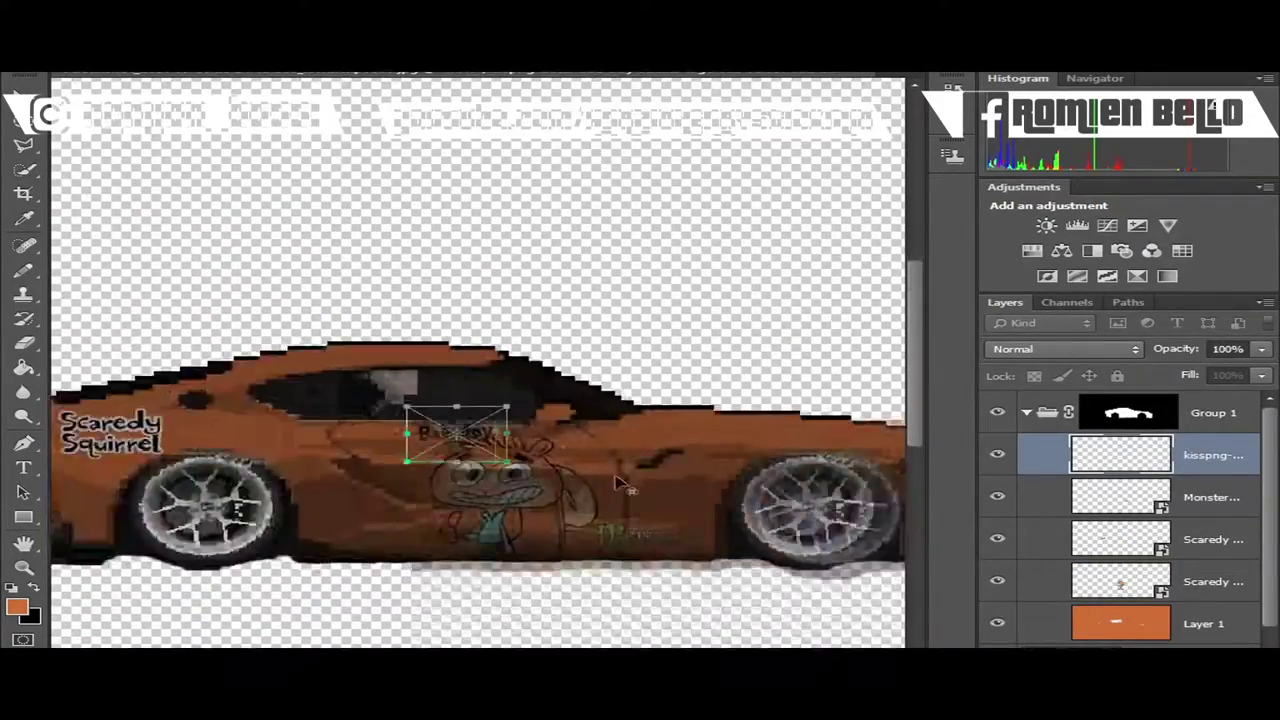
left_click_drag(457, 429, 727, 511)
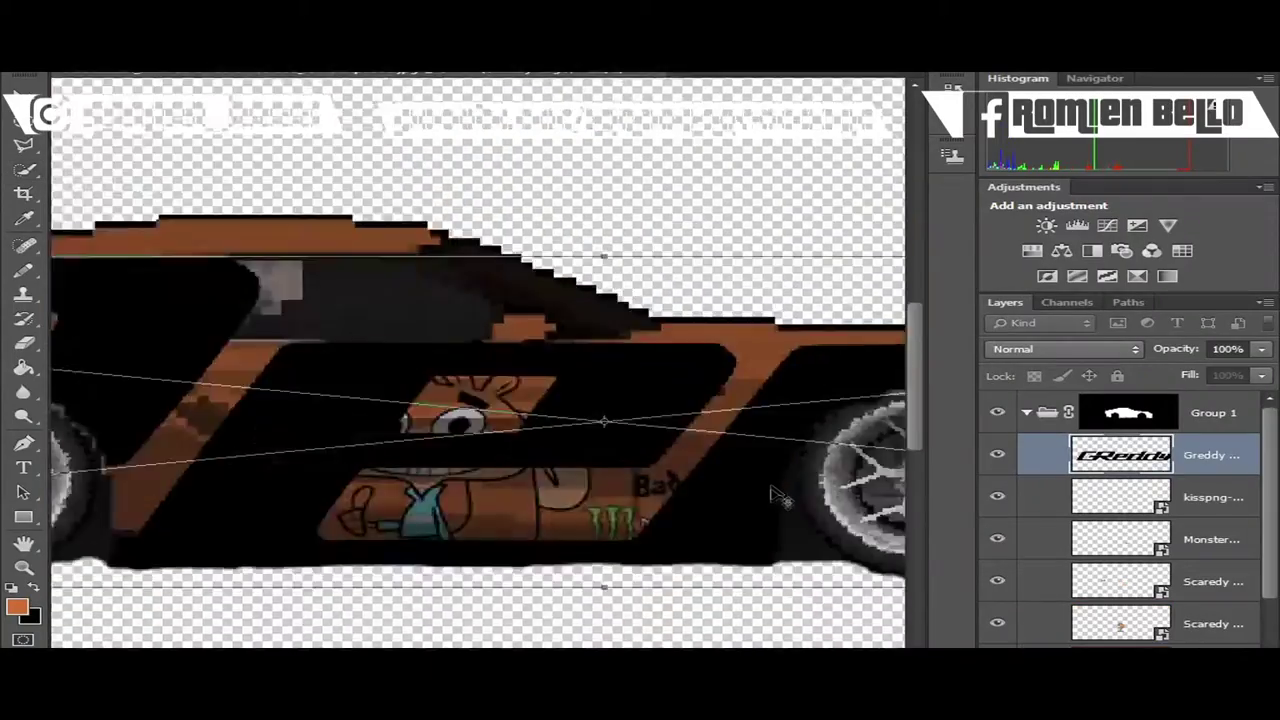
left_click_drag(814, 420, 597, 395)
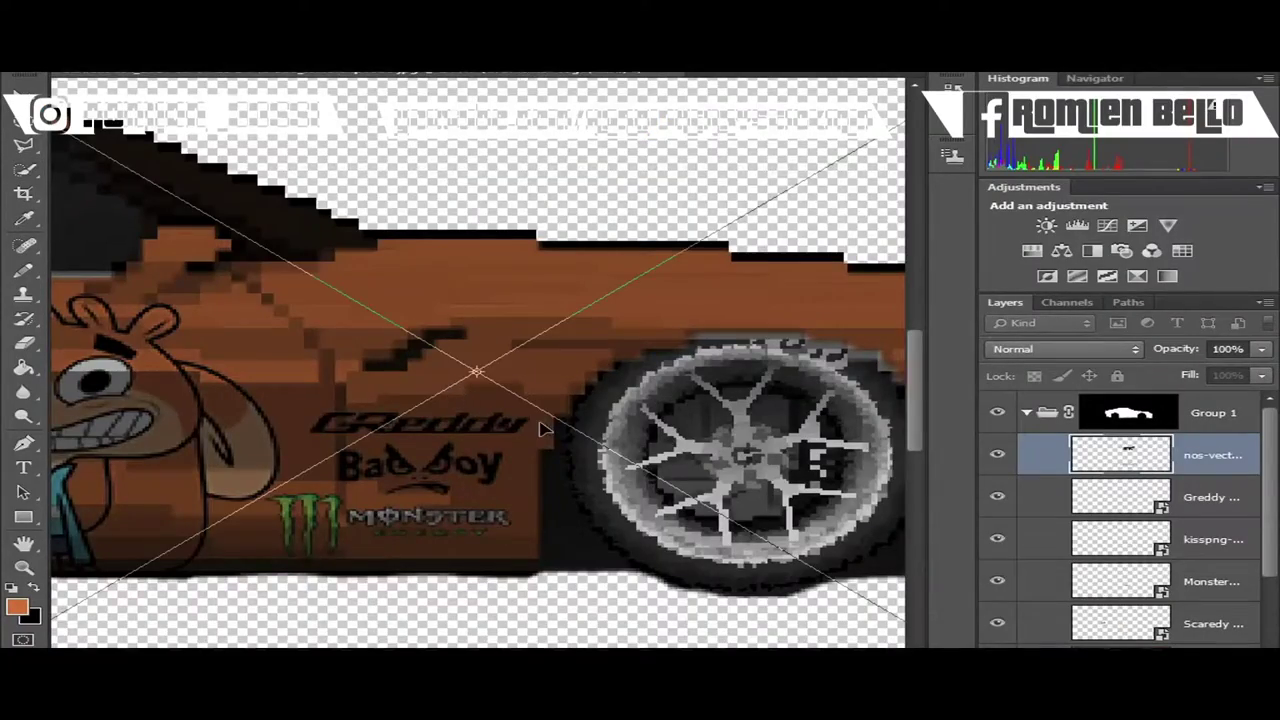
- Shrink the NOS logo and place it lower on the door
key("ctrl+minus")
left_click_drag(540, 428, 622, 485)
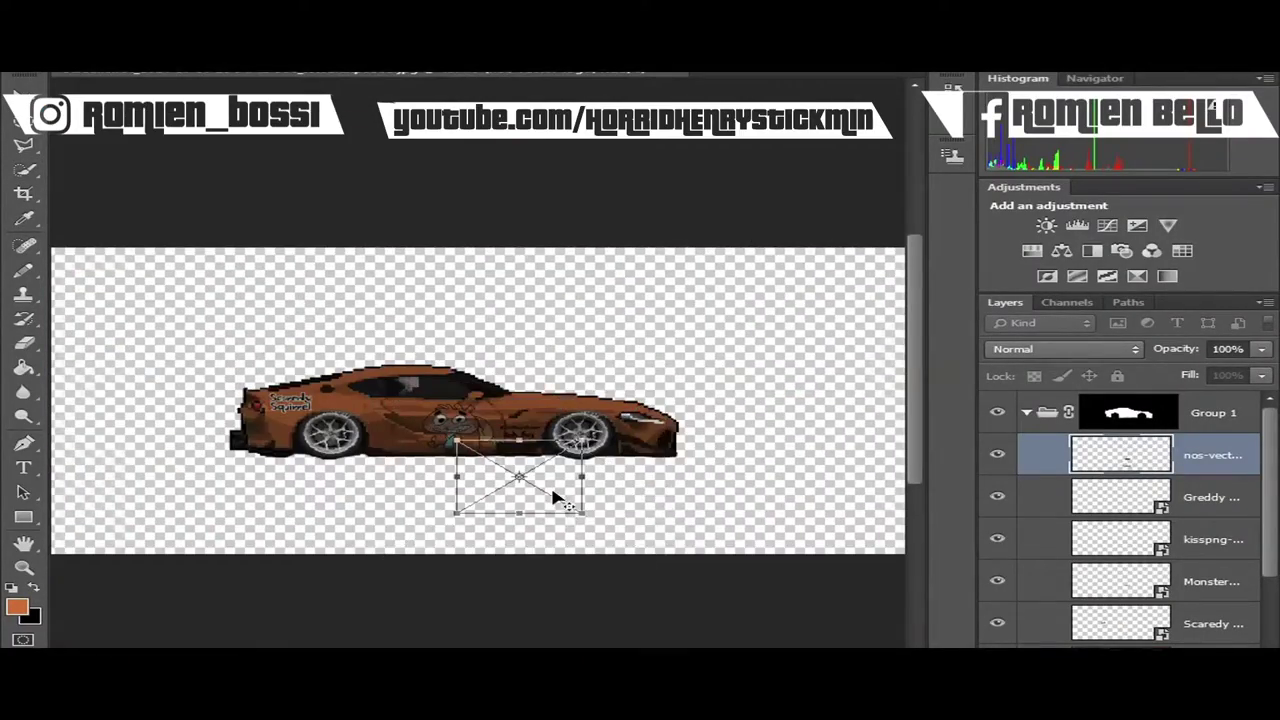
scroll(556, 497, "up", 5)
key("Return")
key("w")
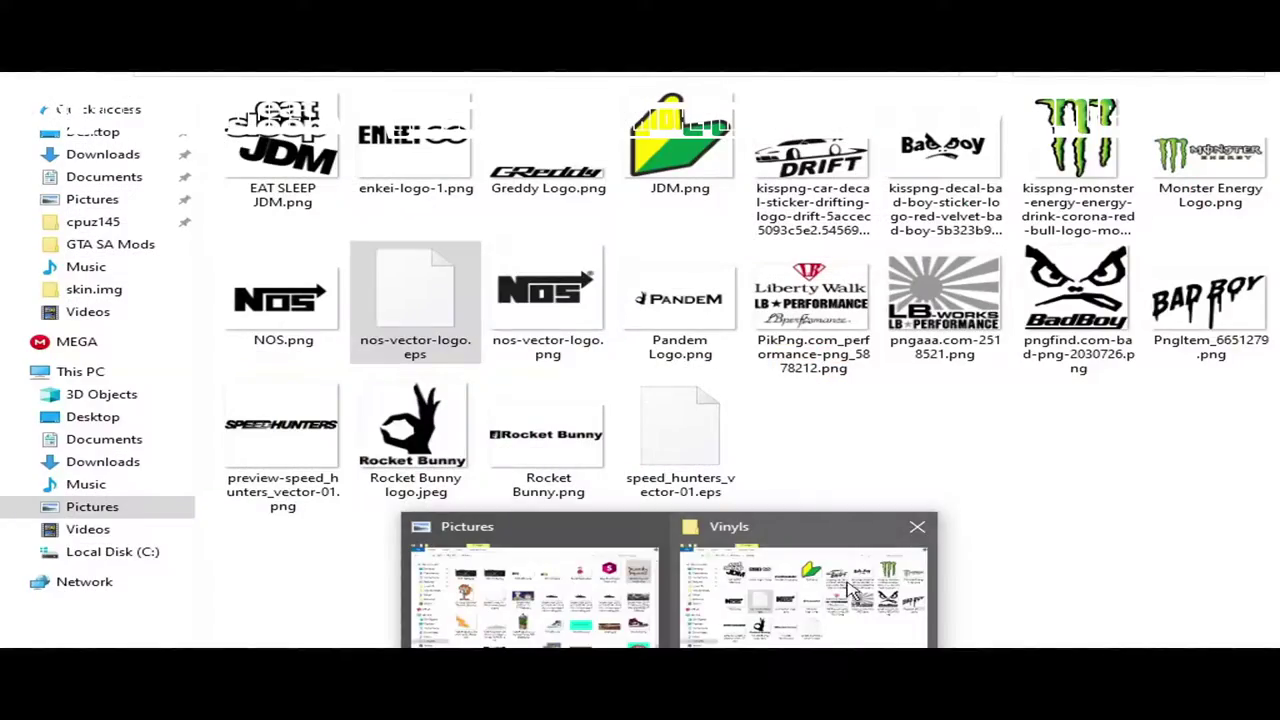
- Place and scale the Speedhunters and Rocket Bunny logos onto the door
left_click_drag(283, 440, 955, 630)
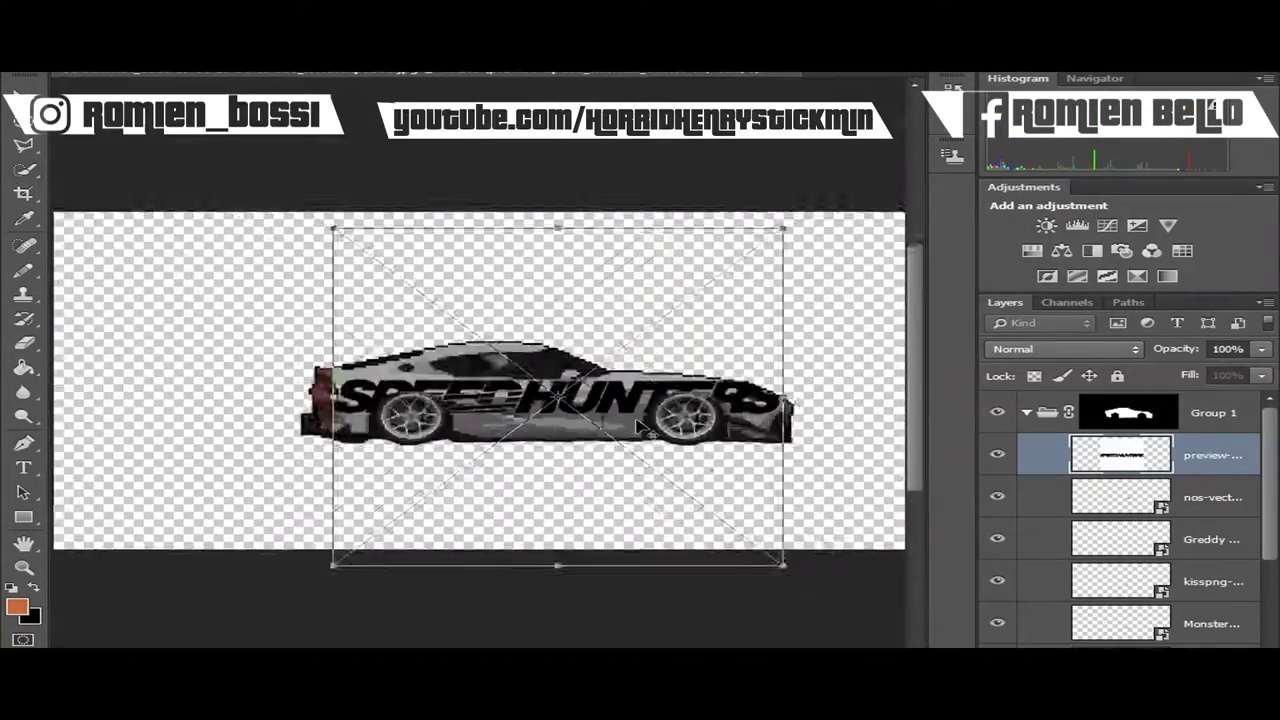
left_click_drag(806, 563, 671, 520)
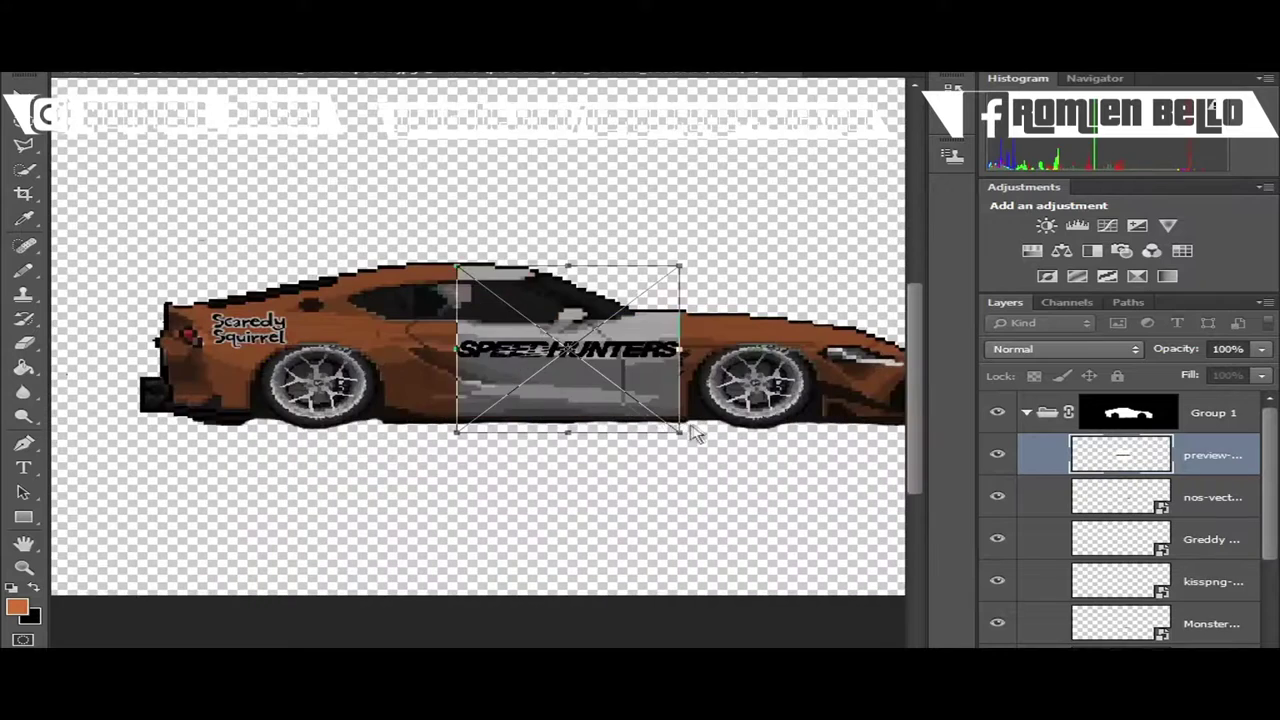
left_click_drag(690, 430, 530, 414)
key("Return")
scroll(462, 397, "up", 5)
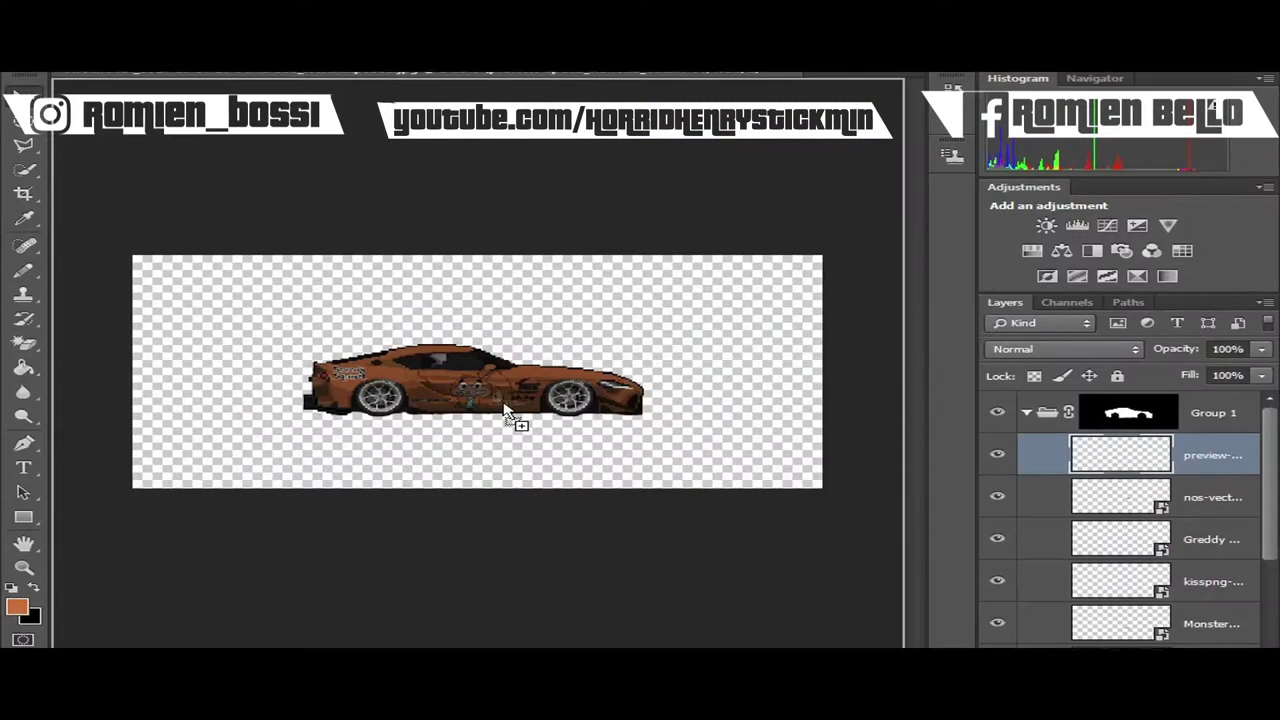
left_click_drag(505, 410, 508, 362)
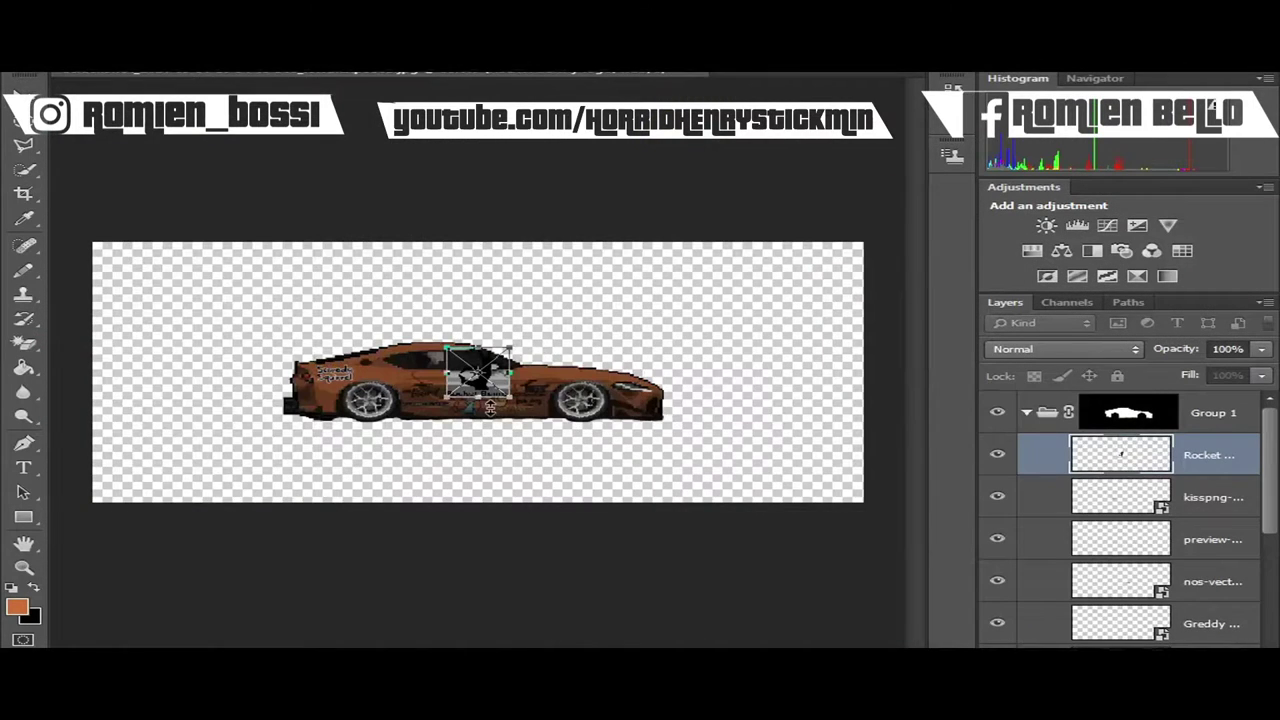
- Merge the decal layers and the car into a single layer
right_click(1092, 515)
left_click(915, 497)
right_click(1150, 410)
left_click(829, 537)
- Create a new 1920×1080 document with a transparent background
key("ctrl+n")
left_click(607, 417)
left_click(412, 466)
left_click(750, 240)
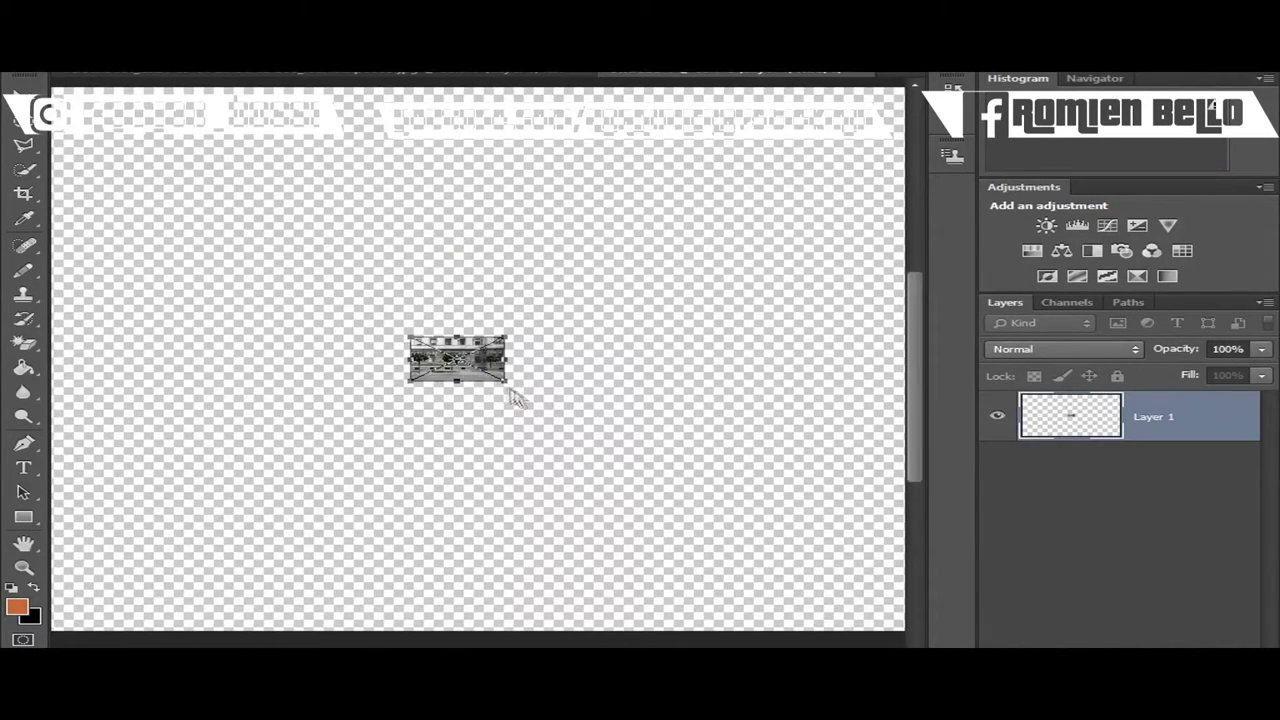
- Stretch the city building photo to fill the whole canvas
left_click_drag(507, 388, 741, 508)
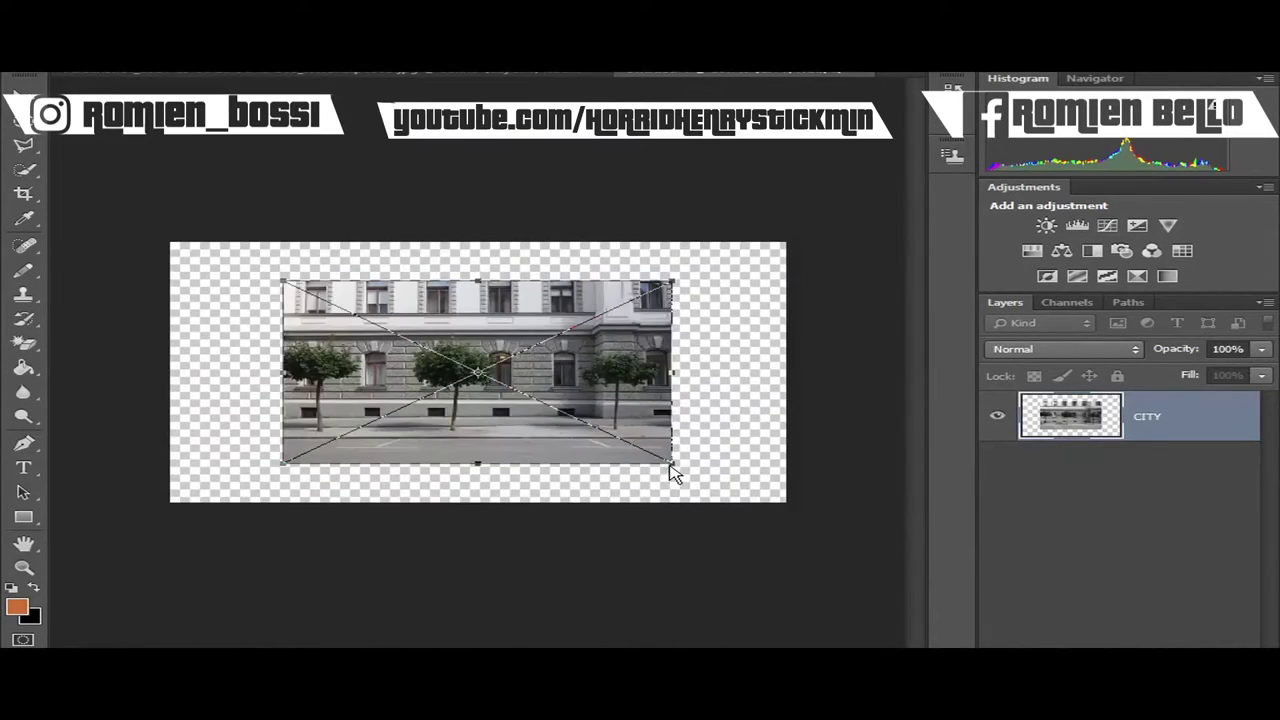
left_click_drag(298, 314, 252, 275)
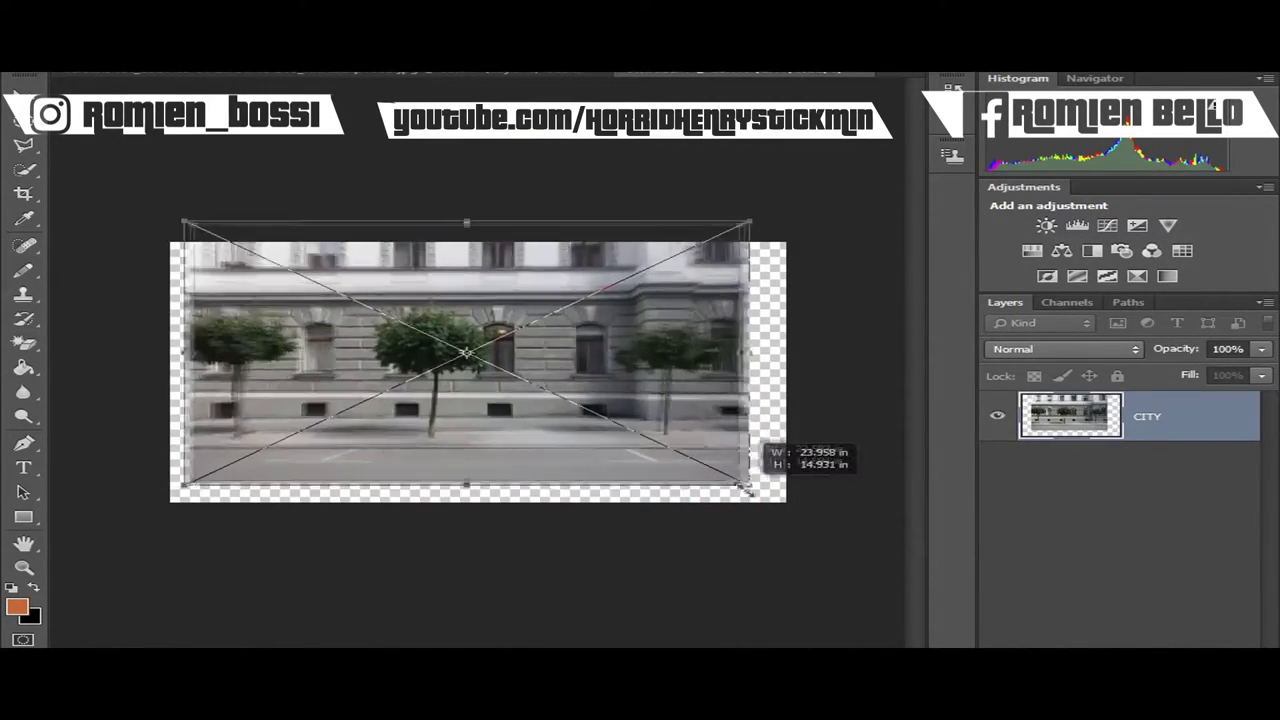
left_click_drag(714, 471, 786, 381)
left_click_drag(497, 520, 482, 515)
key("Return")
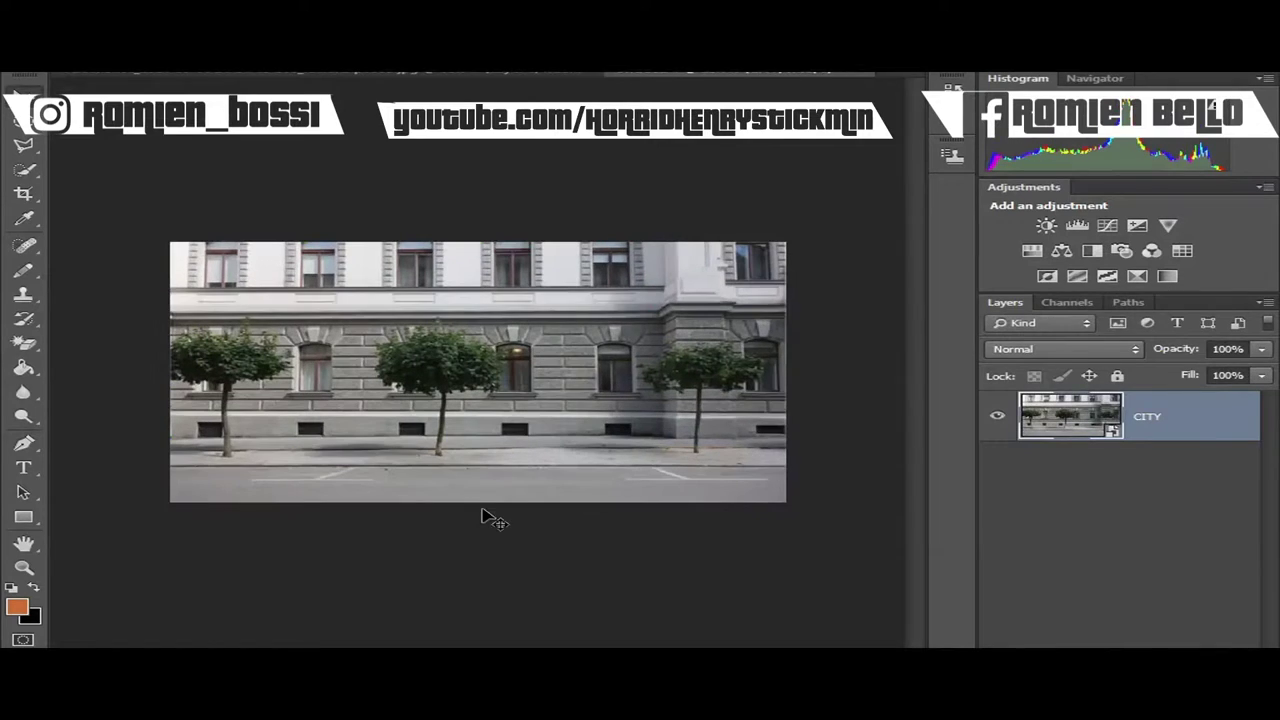
- Bring the decorated car onto the photo's street and add an empty layer
left_click(333, 78)
left_click_drag(500, 363, 576, 470)
key("ctrl+shift+alt+n")
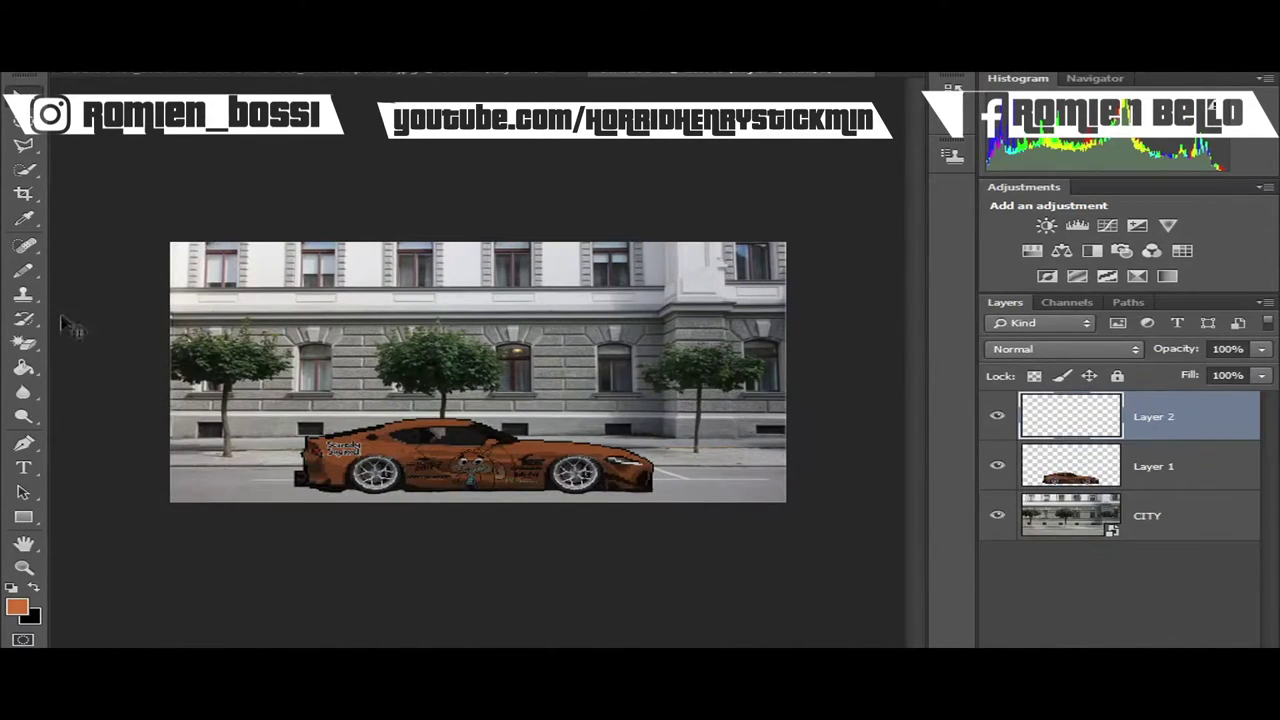
- Set black as the painting colour and clear the strip selection under the car
left_click(34, 590)
key("ctrl+plus")
key("ctrl+plus")
key("ctrl+plus")
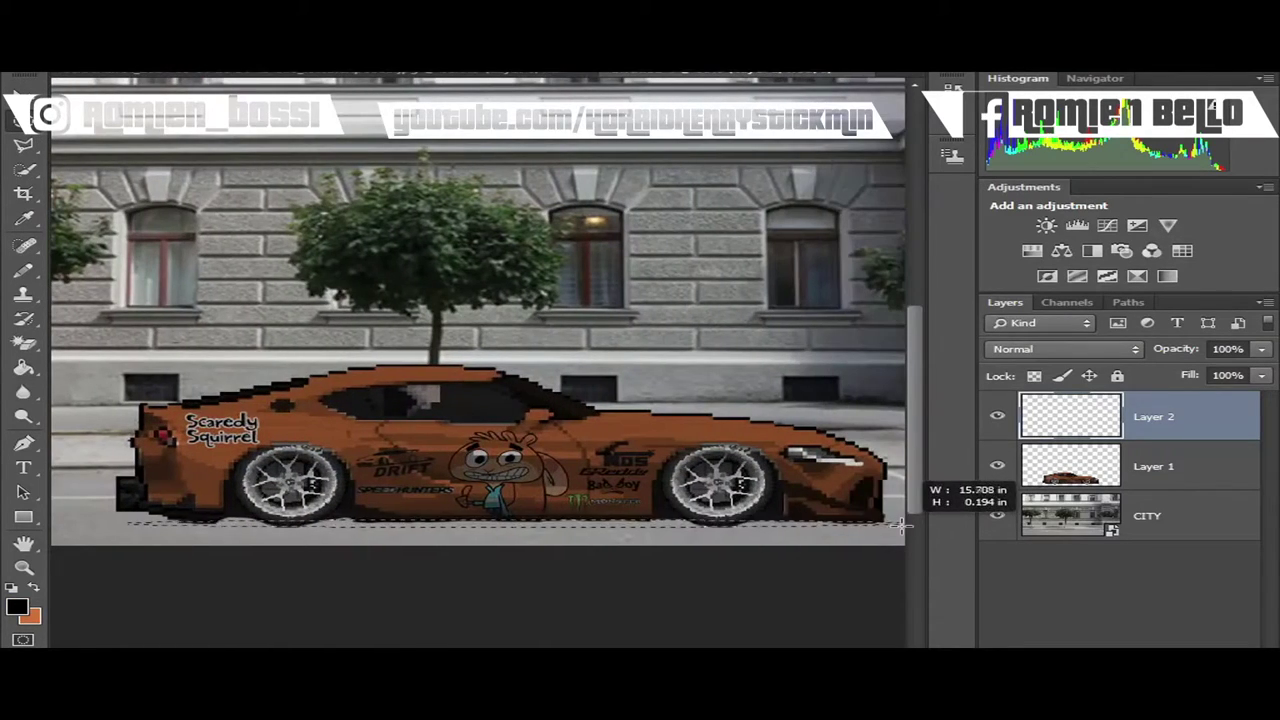
right_click(154, 432)
key("Escape")
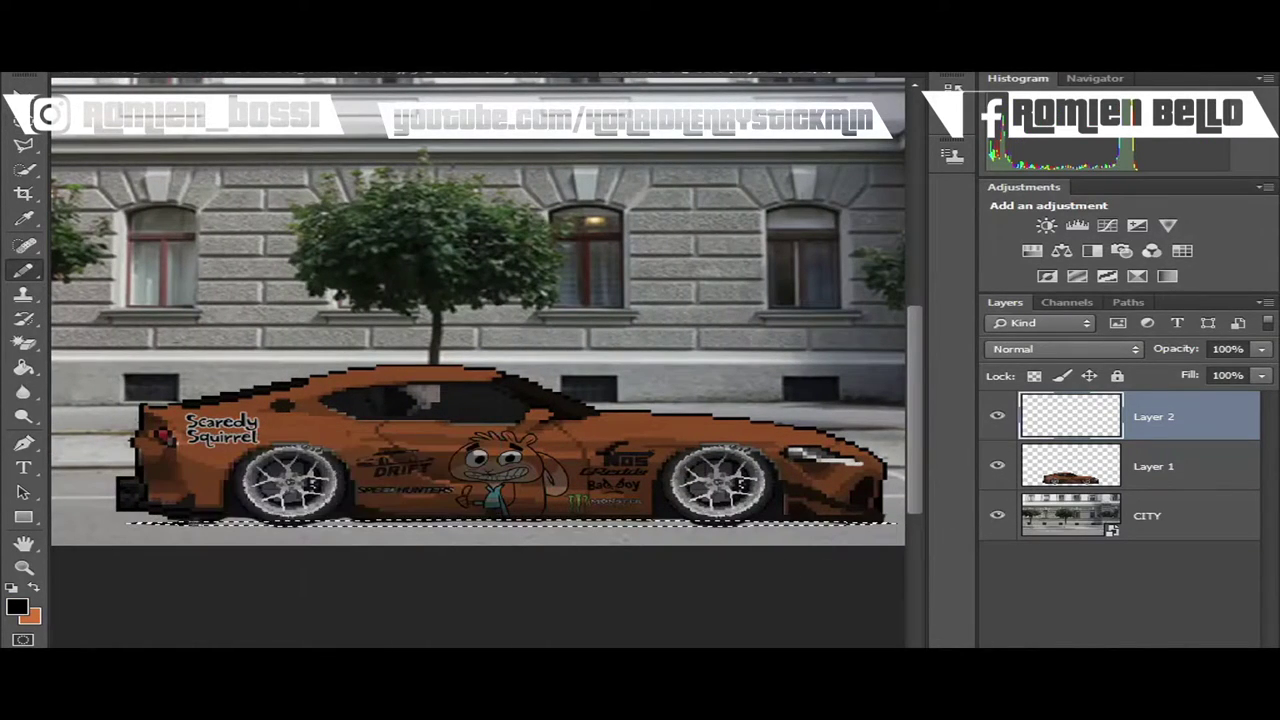
right_click(376, 434)
key("Escape")
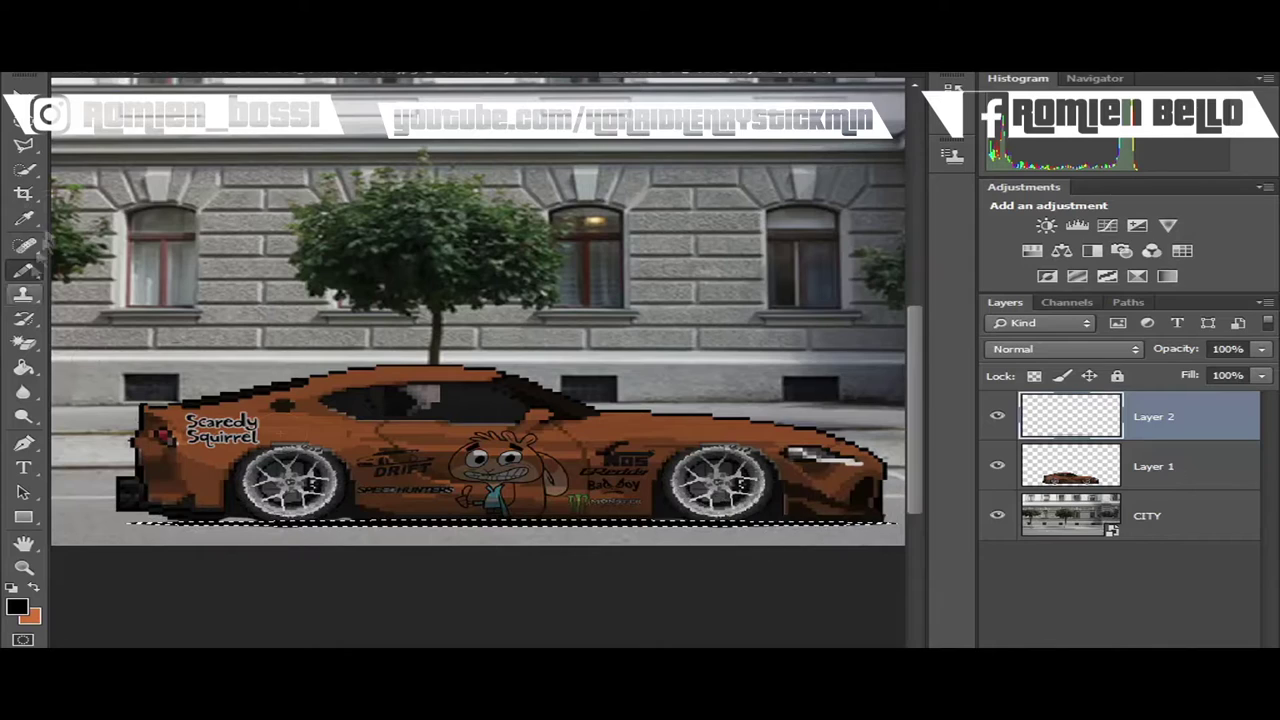
right_click(508, 132)
left_click(530, 140)
- Move Layer 2 beneath the car layer and apply Motion Blur to it
left_click_drag(1070, 416, 1114, 488)
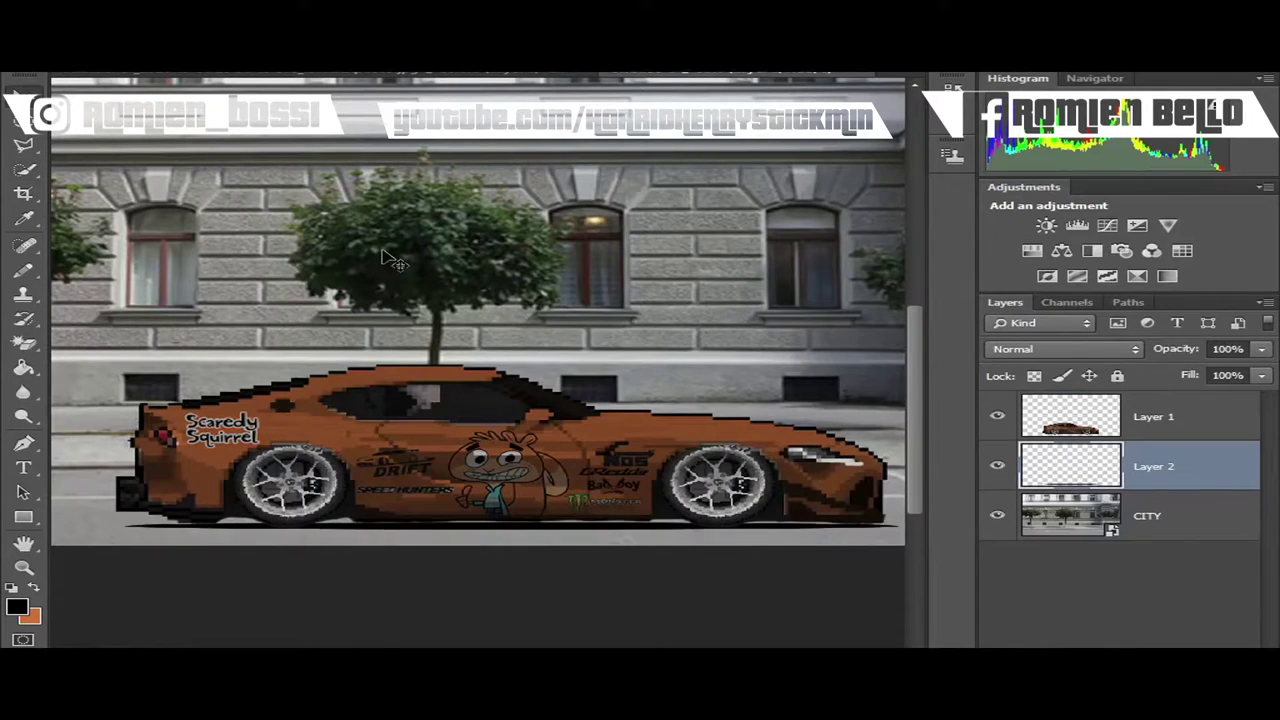
left_click(390, 62)
mouse_move(411, 202)
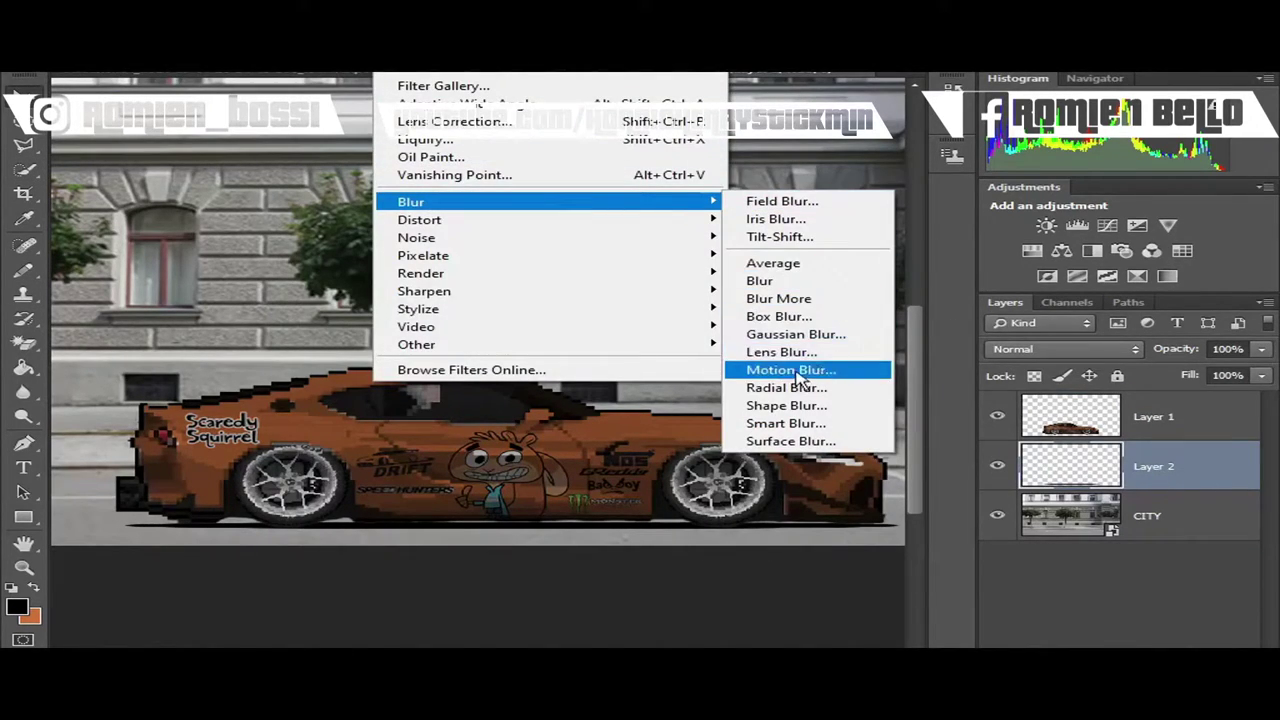
left_click(798, 372)
key("Return")
key("ctrl+minus")
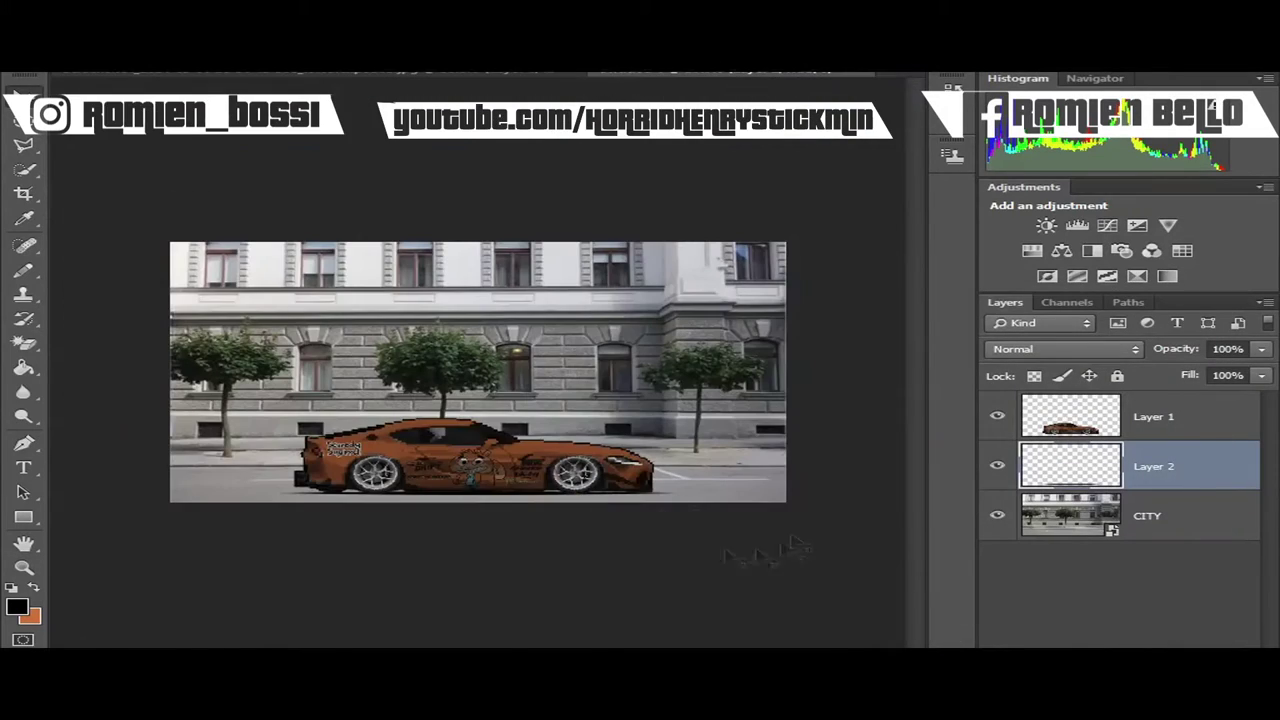
- Ellipse-select the car's wheel and apply a Spin radial blur of amount 30
key("alt+bracketright")
scroll(375, 470, "up", 5)
left_click_drag(448, 318, 632, 478)
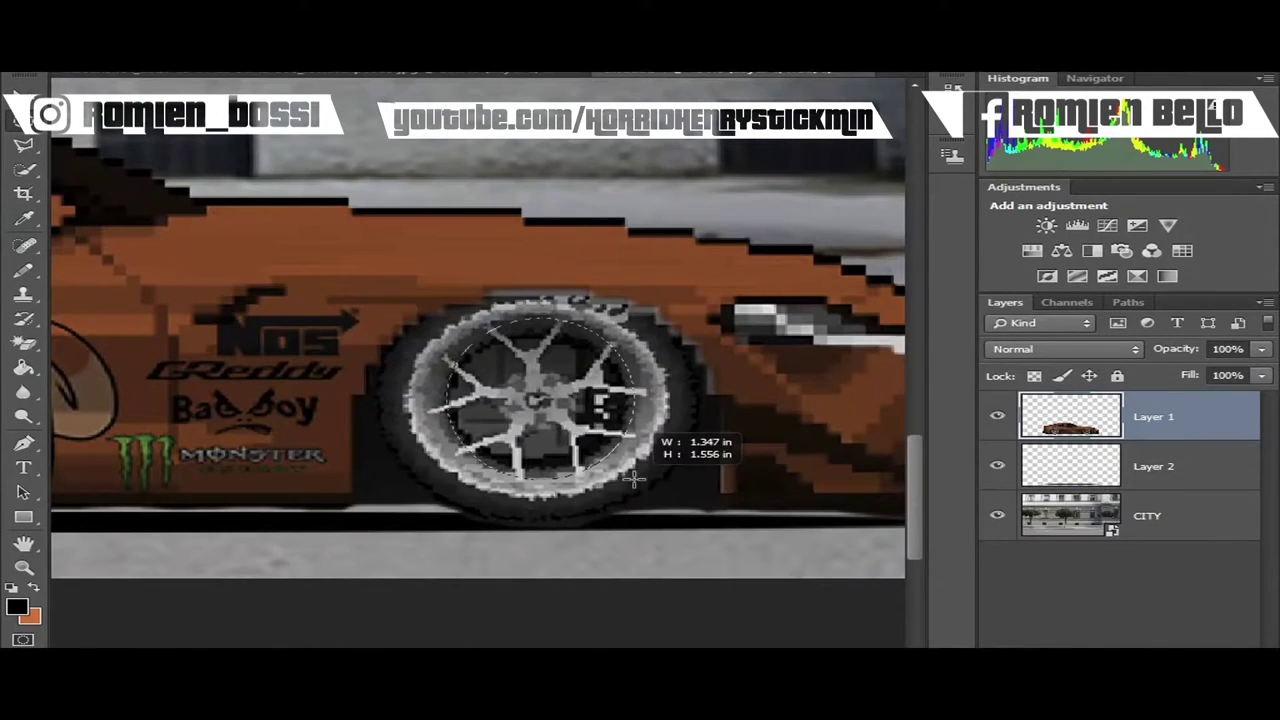
left_click(1203, 643)
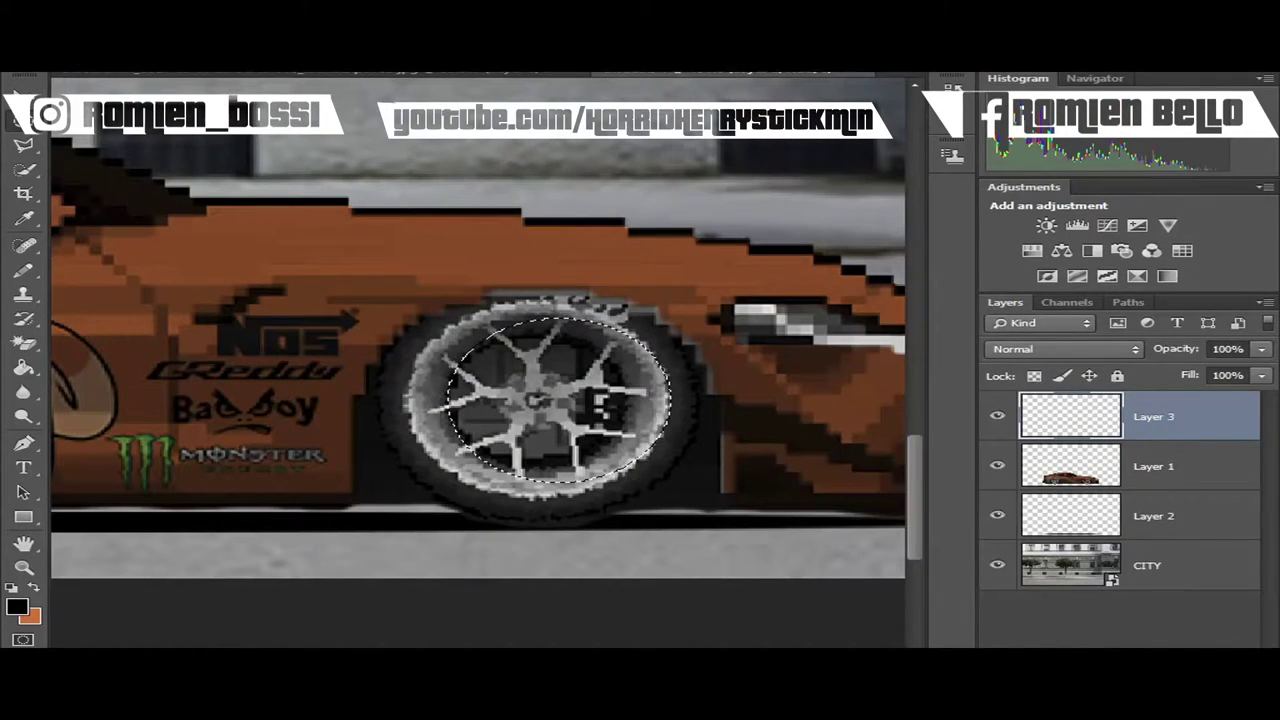
key("ctrl+e")
key("ctrl+d")
left_click(392, 62)
left_click(814, 386)
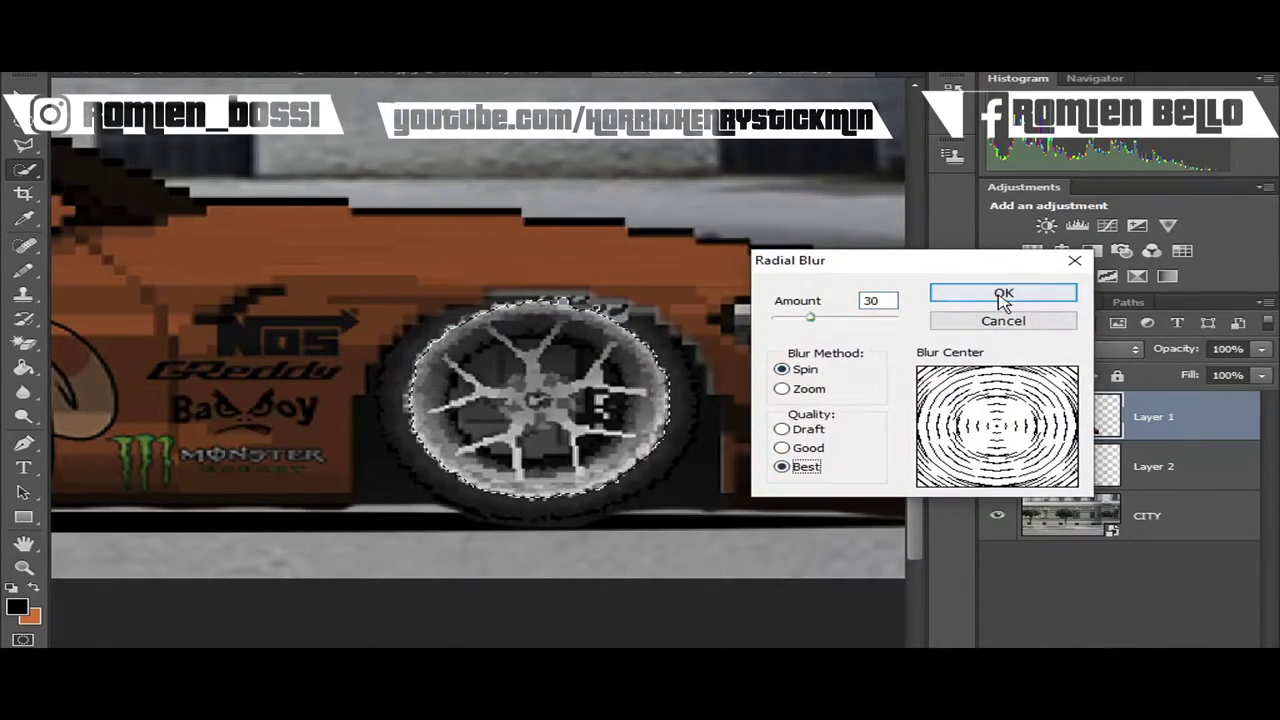
left_click(1003, 296)
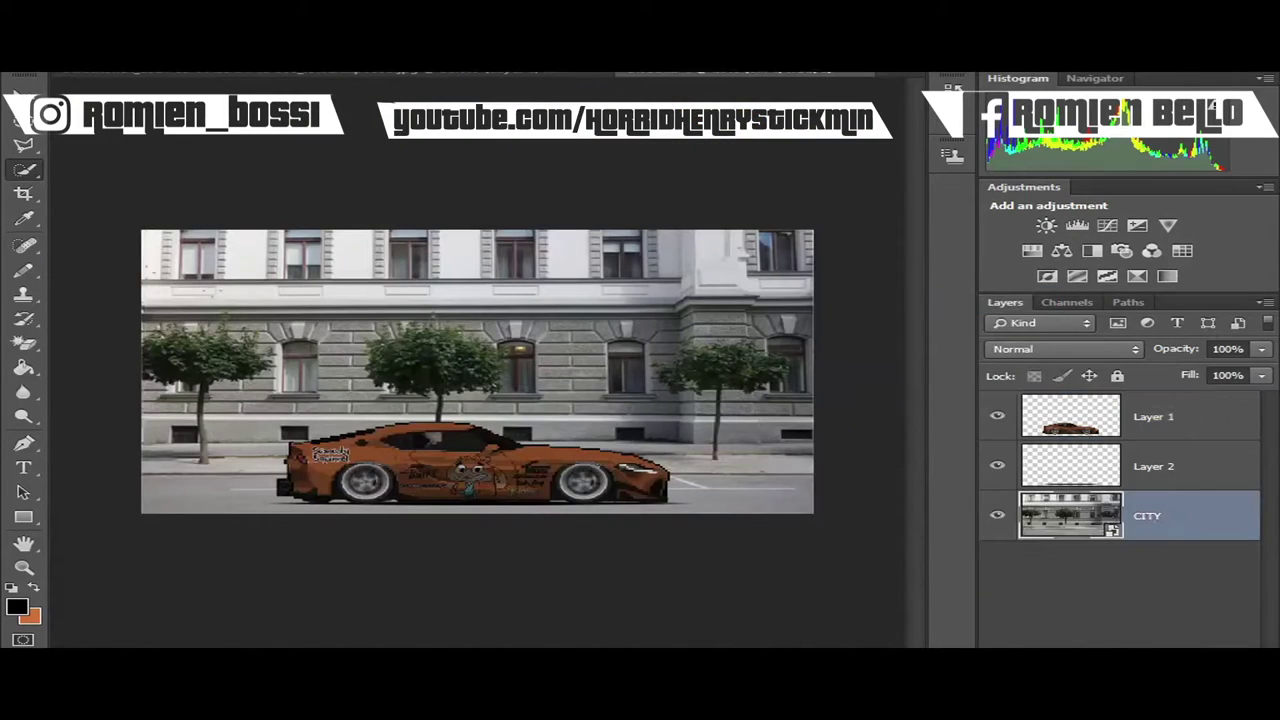
- Rasterize the city layer and apply a horizontal motion blur of 104 pixels
left_click(654, 277)
left_click(392, 62)
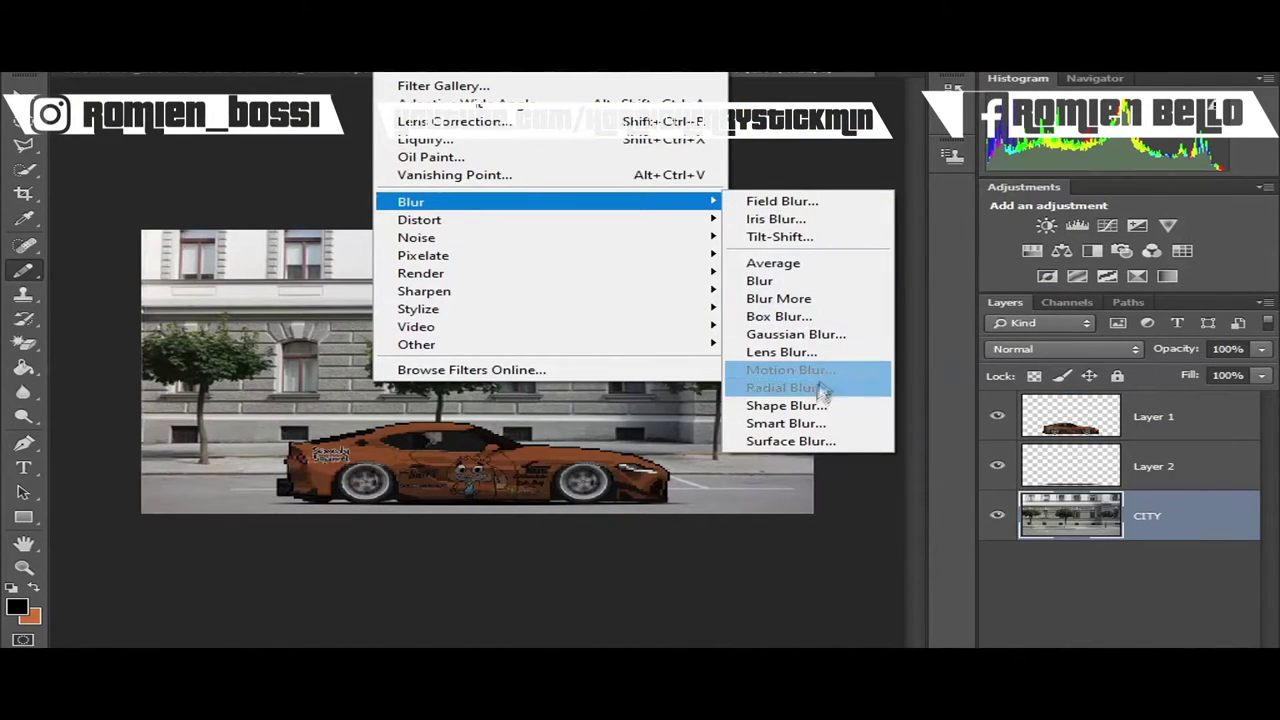
left_click(790, 370)
left_click_drag(908, 614, 935, 614)
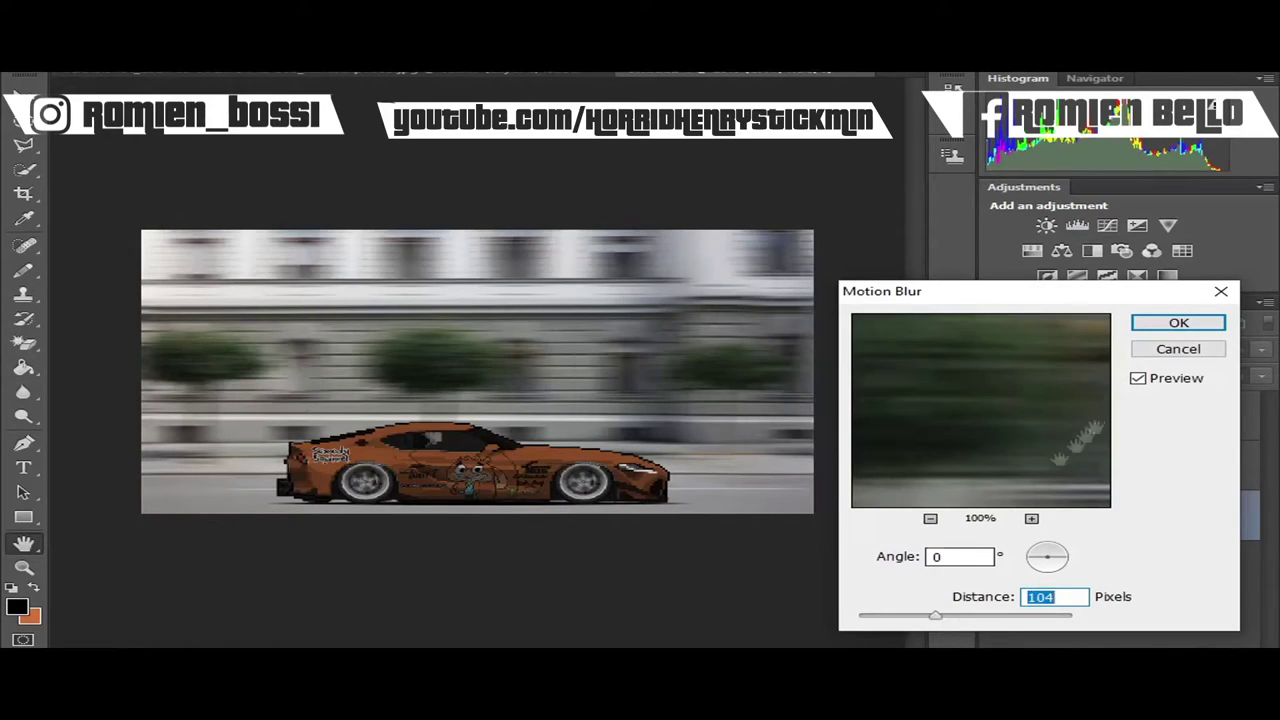
left_click(1176, 323)
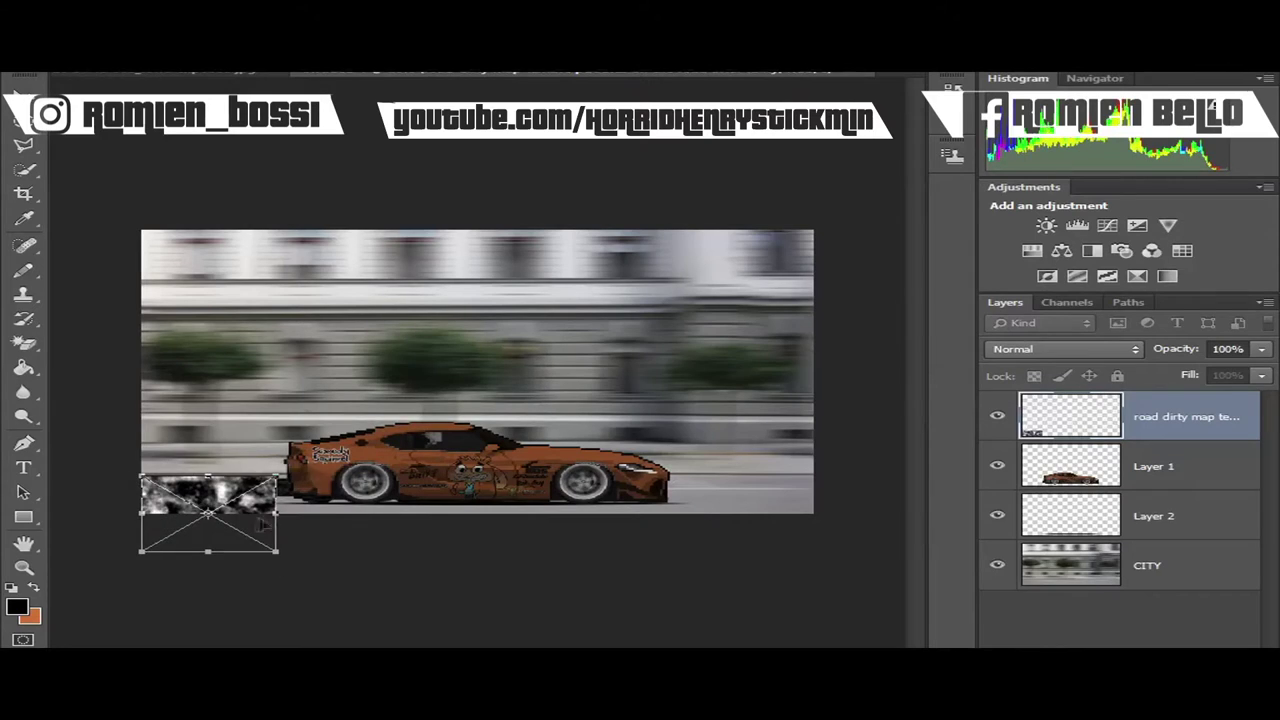
- Stretch the road texture across the image bottom, beneath the car layers
left_click_drag(250, 505, 548, 538)
left_click_drag(433, 528, 142, 500)
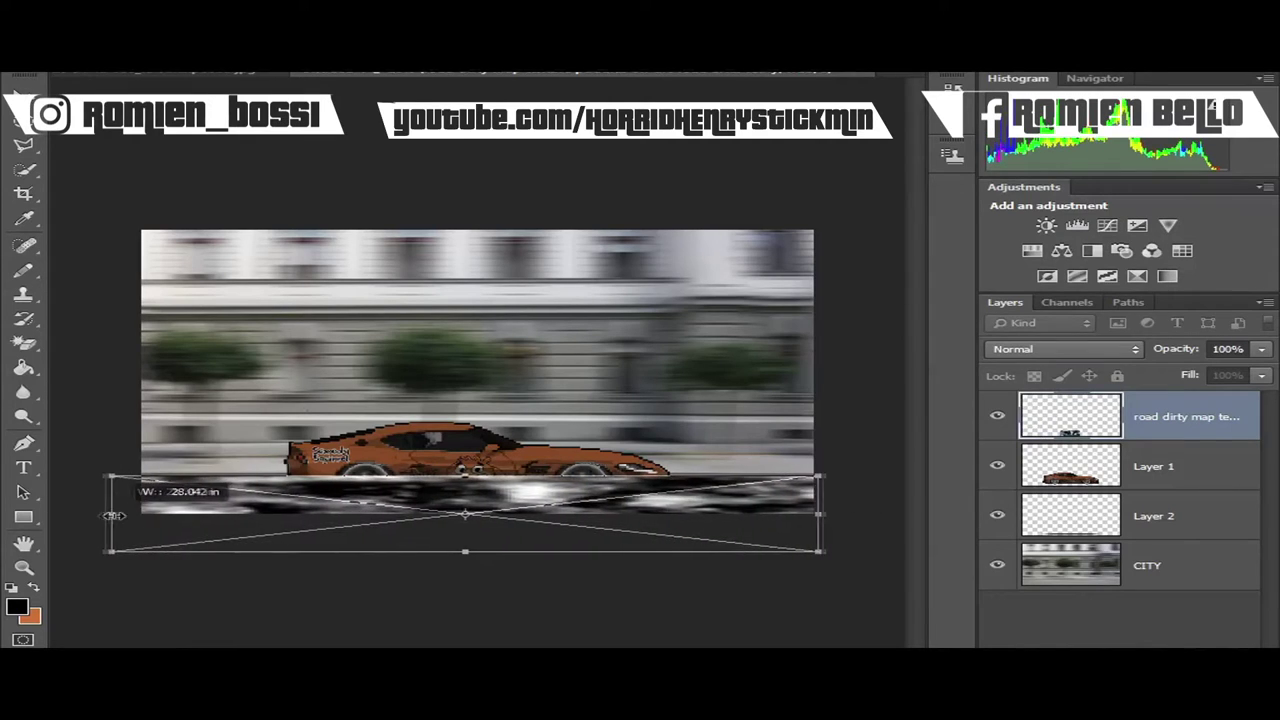
key("Return")
left_click_drag(1174, 537, 1177, 542)
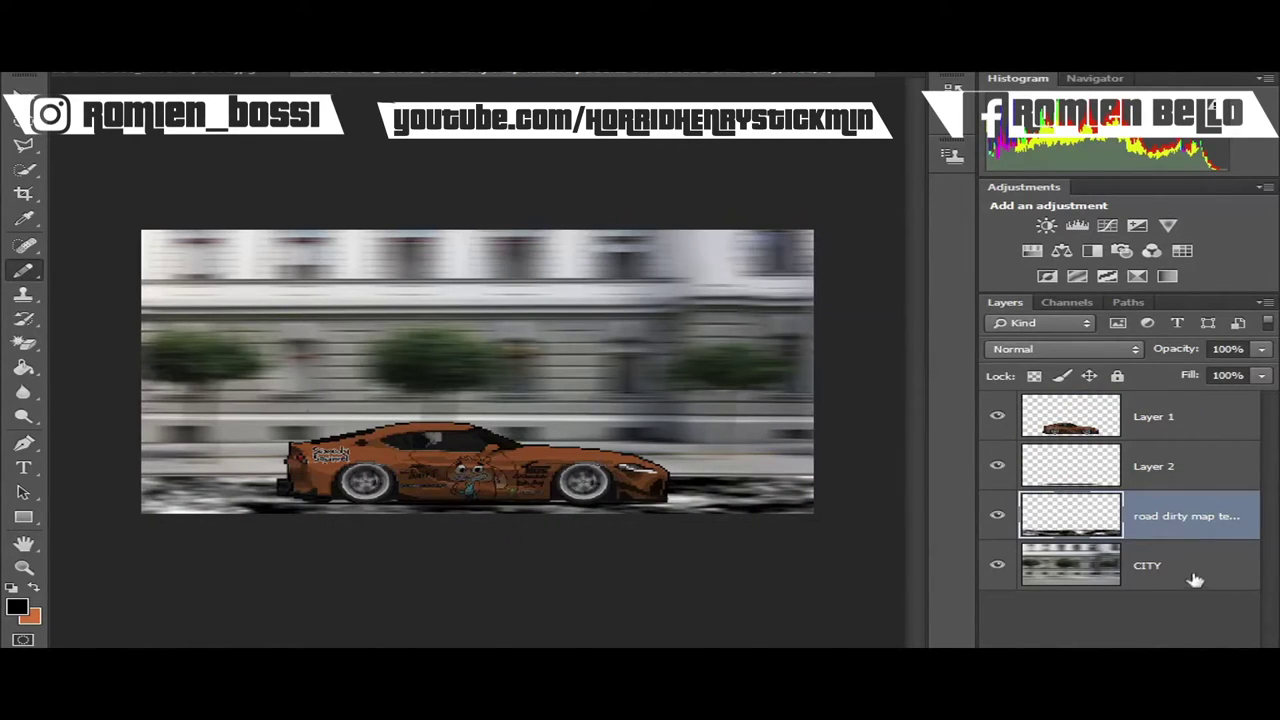
left_click(997, 517)
- Duplicate the CITY layer and shift the copy downward
right_click(1194, 566)
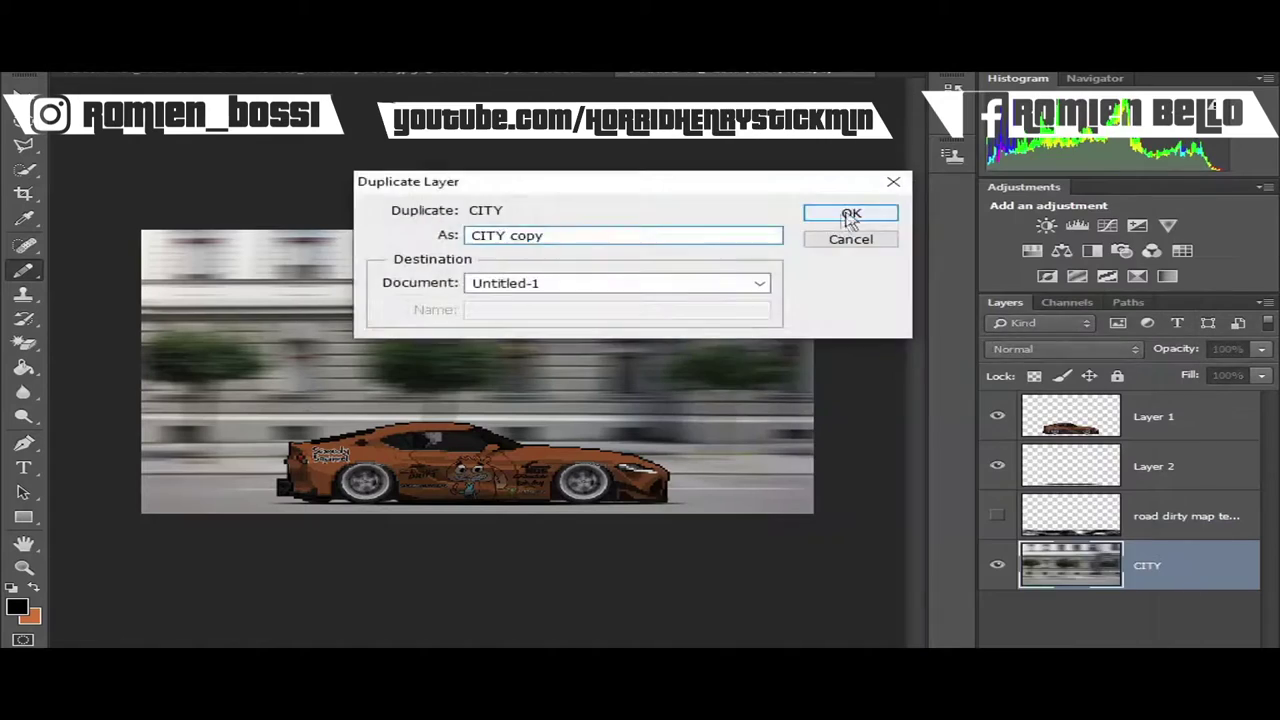
left_click(849, 211)
key("ctrl+t")
key("shift+Down")
key("shift+Down")
key("shift+Down")
key("shift+Down")
key("shift+Down")
key("shift+Down")
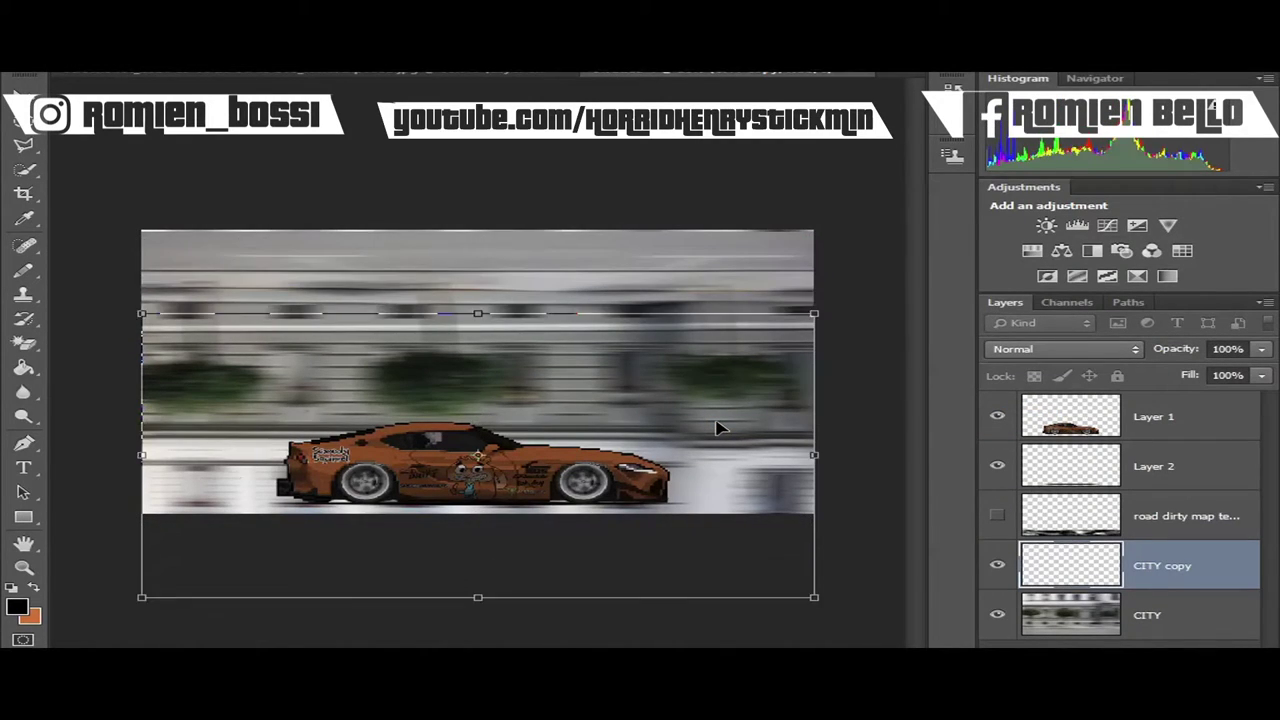
key("shift+Down")
key("shift+Down")
key("shift+Down")
key("shift+Down")
key("shift+Down")
key("shift+Down")
key("shift+Down")
key("shift+Down")
key("shift+Down")
key("shift+Down")
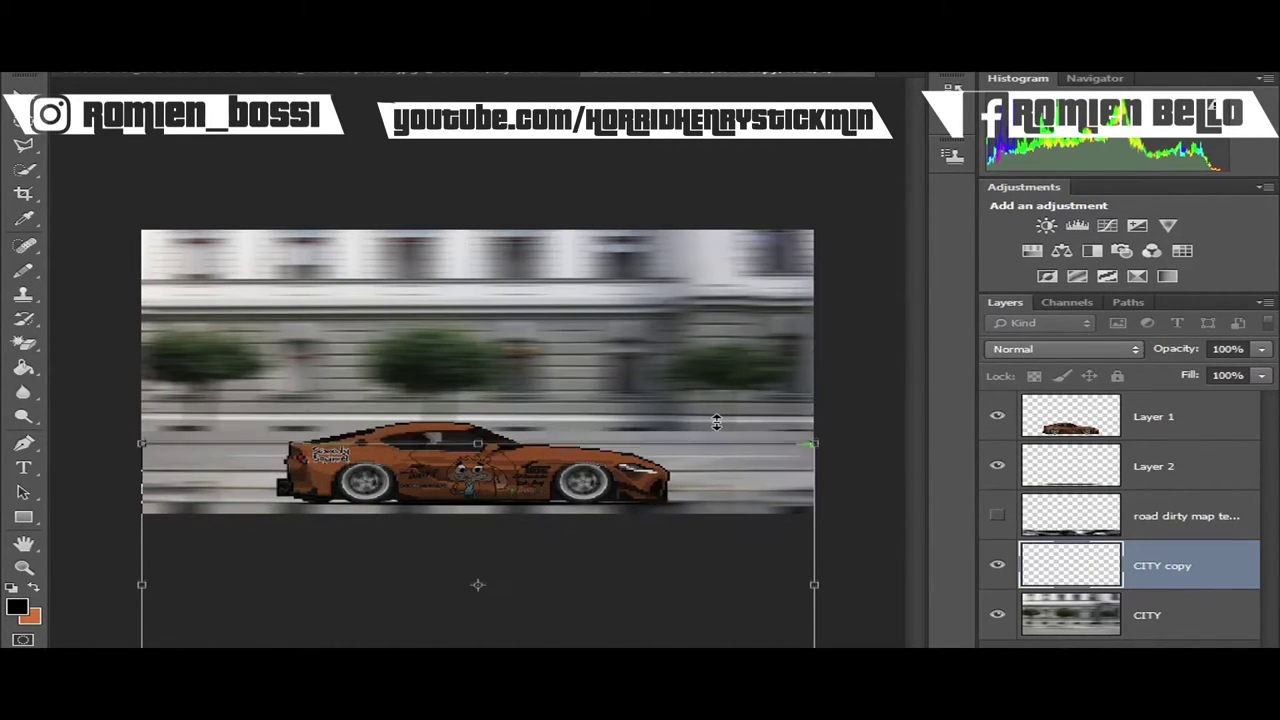
key("shift+Up")
key("shift+Up")
key("shift+Up")
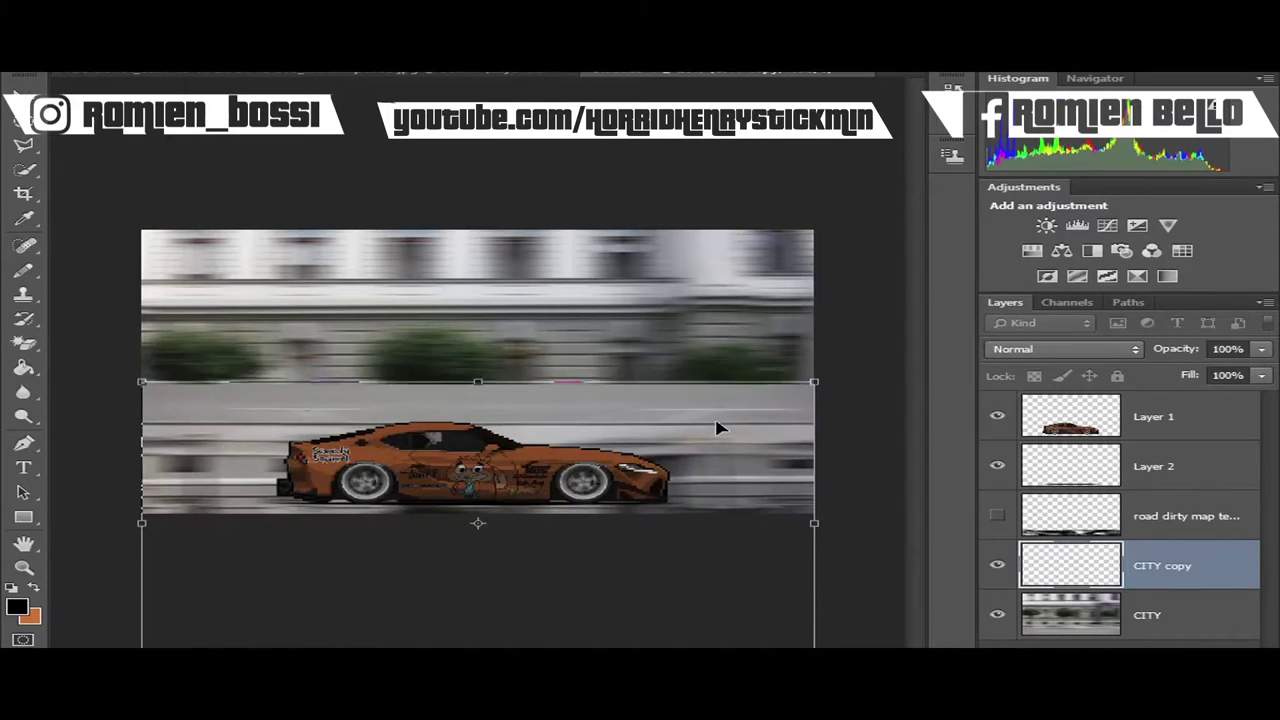
key("Return")
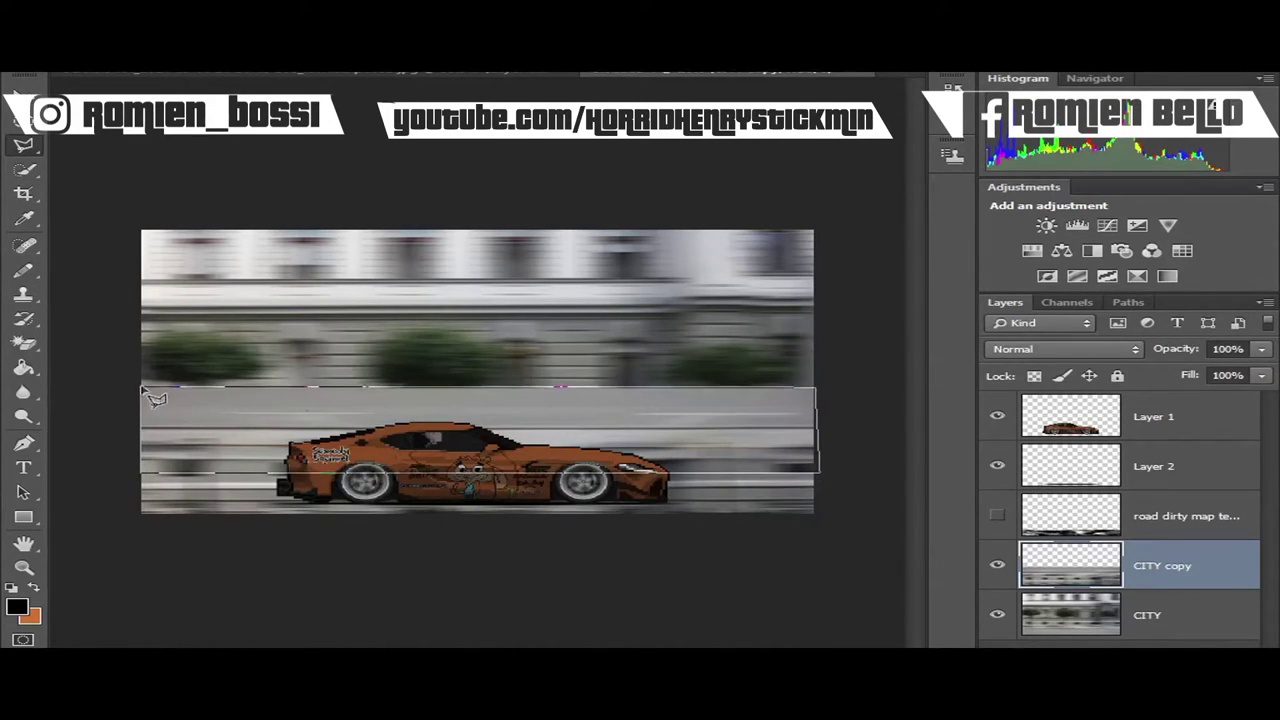
- Clear the road selection and add a layer mask to the CITY copy
key("Delete")
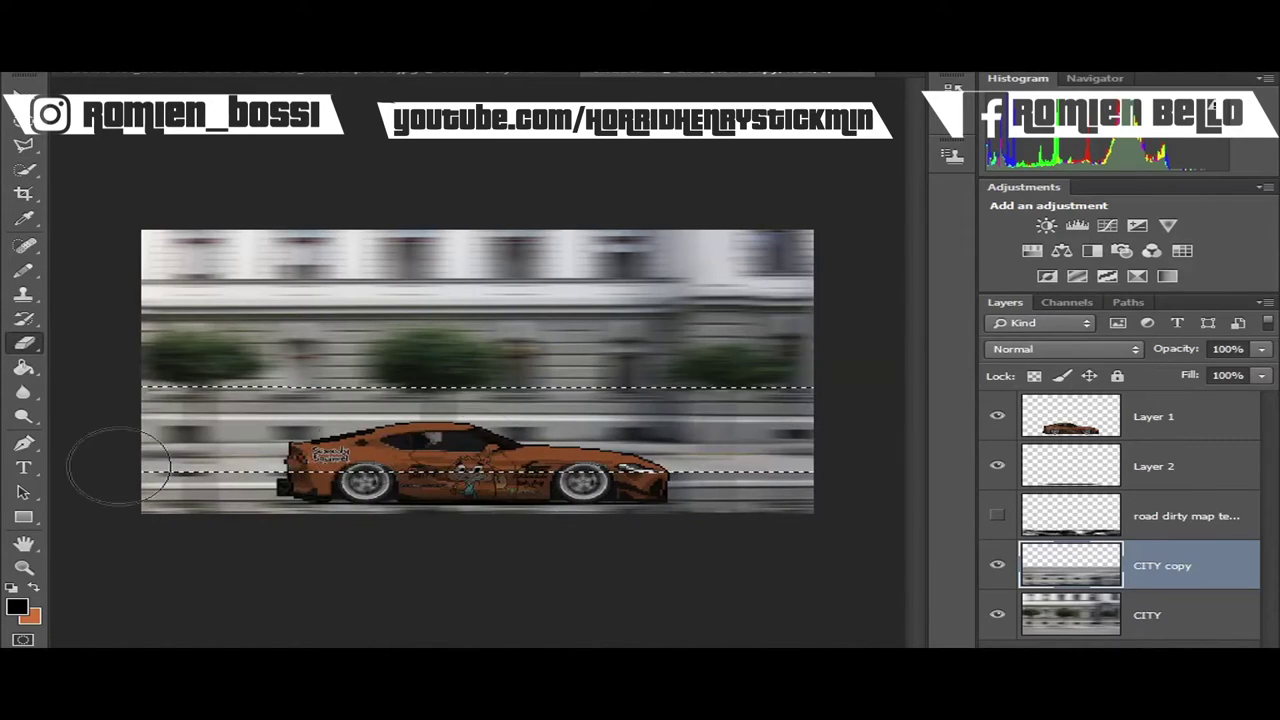
right_click(400, 430)
left_click(430, 75)
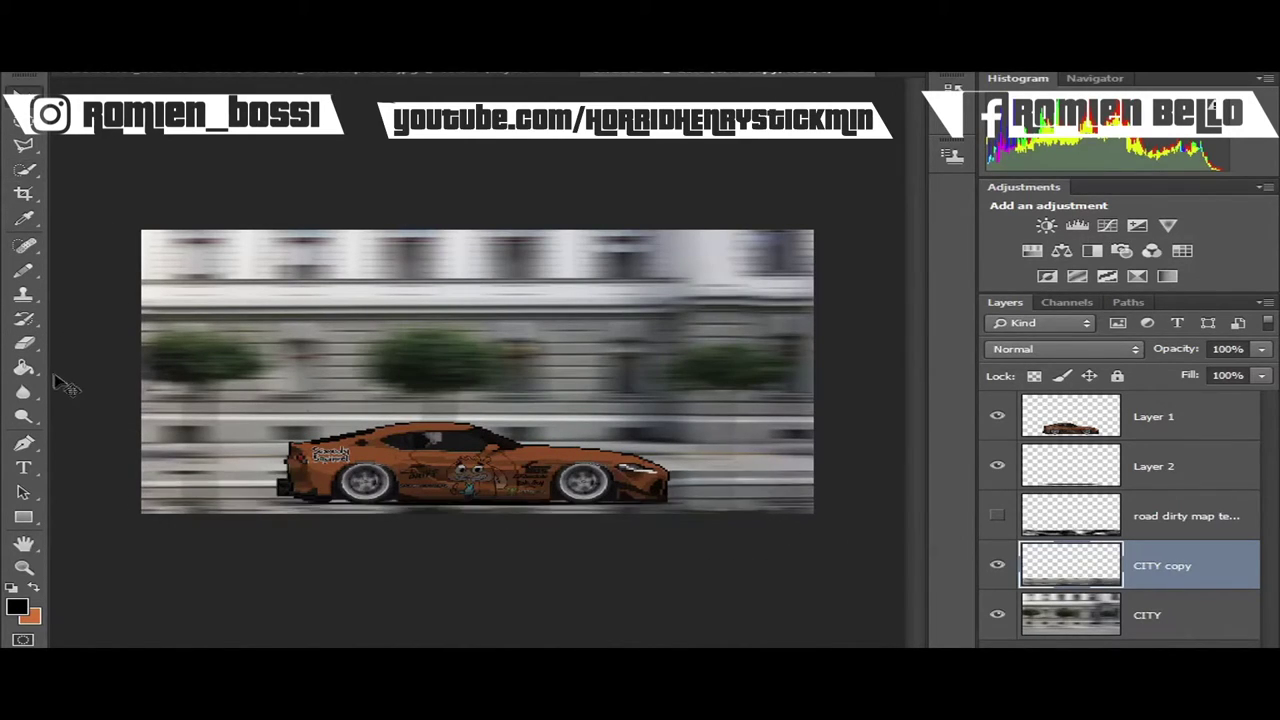
left_click(1070, 515)
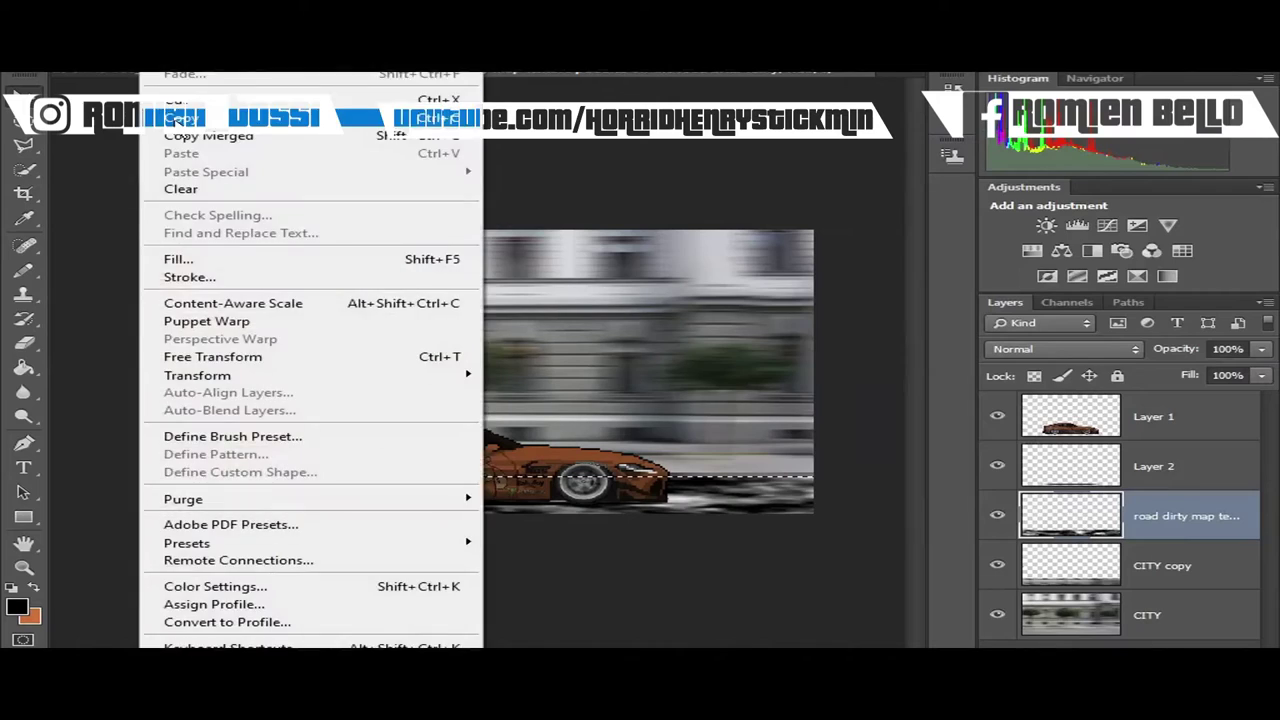
left_click(1160, 566)
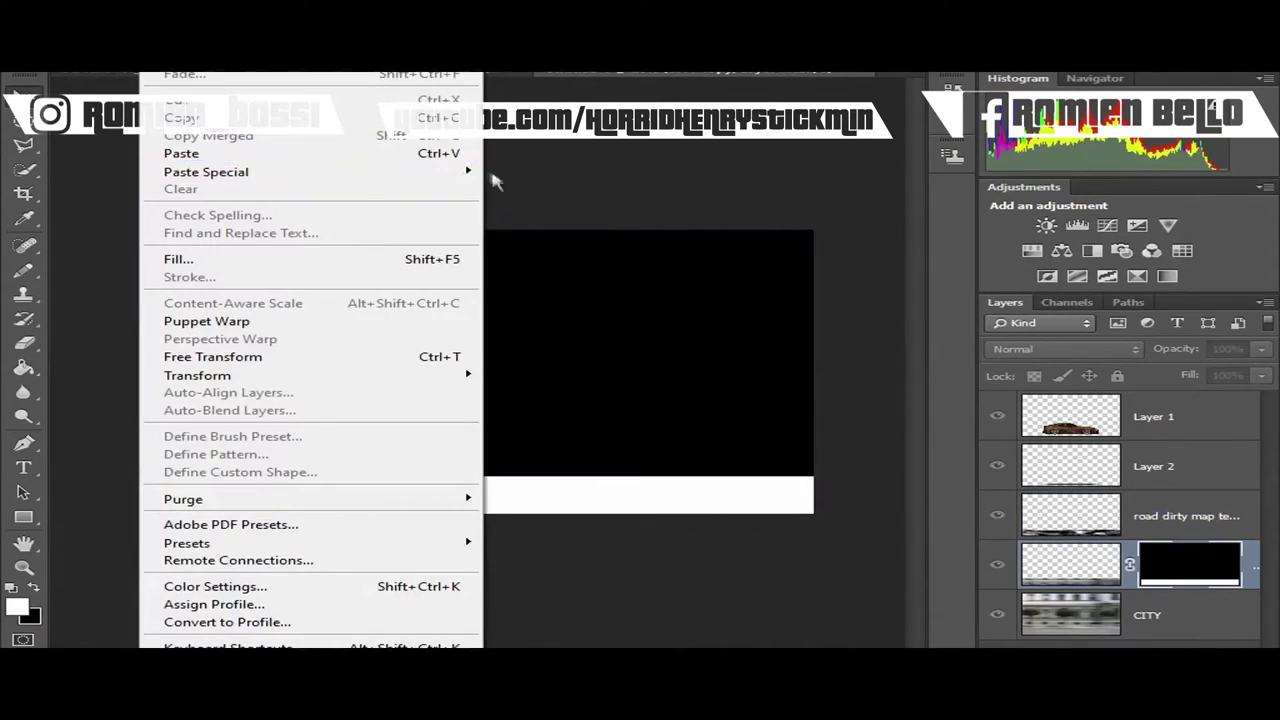
left_click(200, 80)
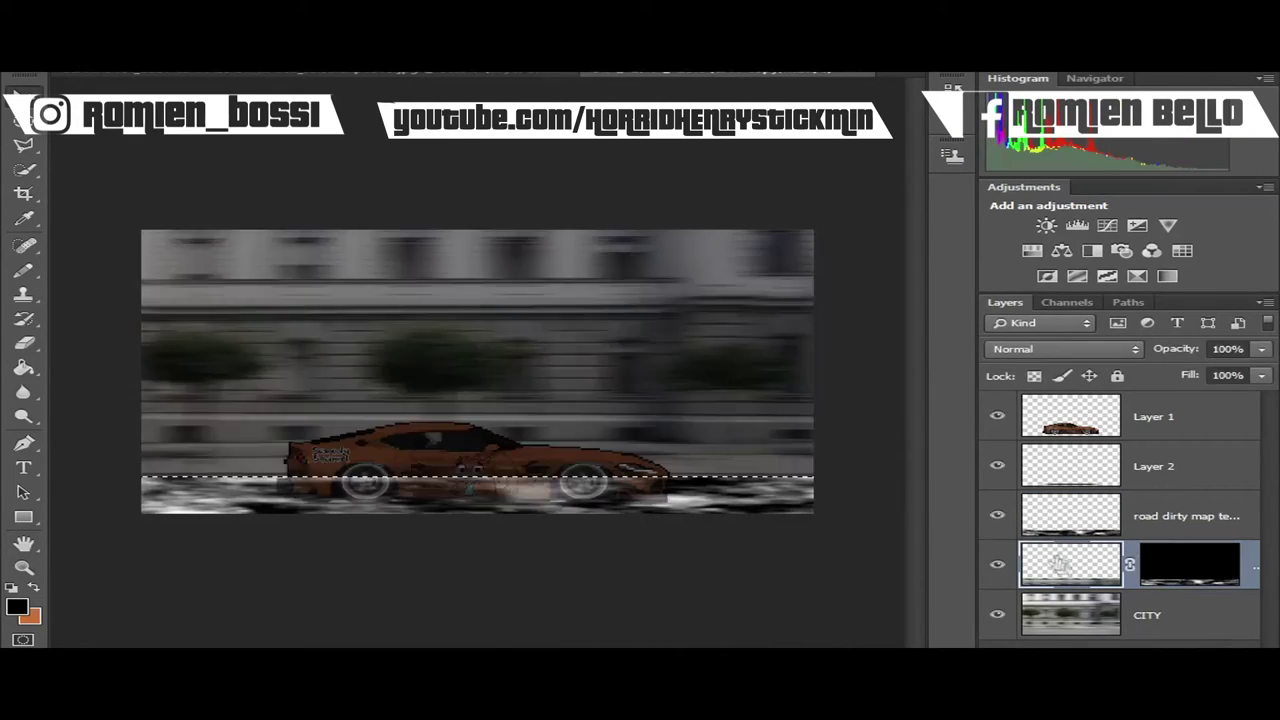
- Deselect and duplicate the car layer Layer 1
right_click(1095, 527)
left_click(1000, 151)
left_click(150, 75)
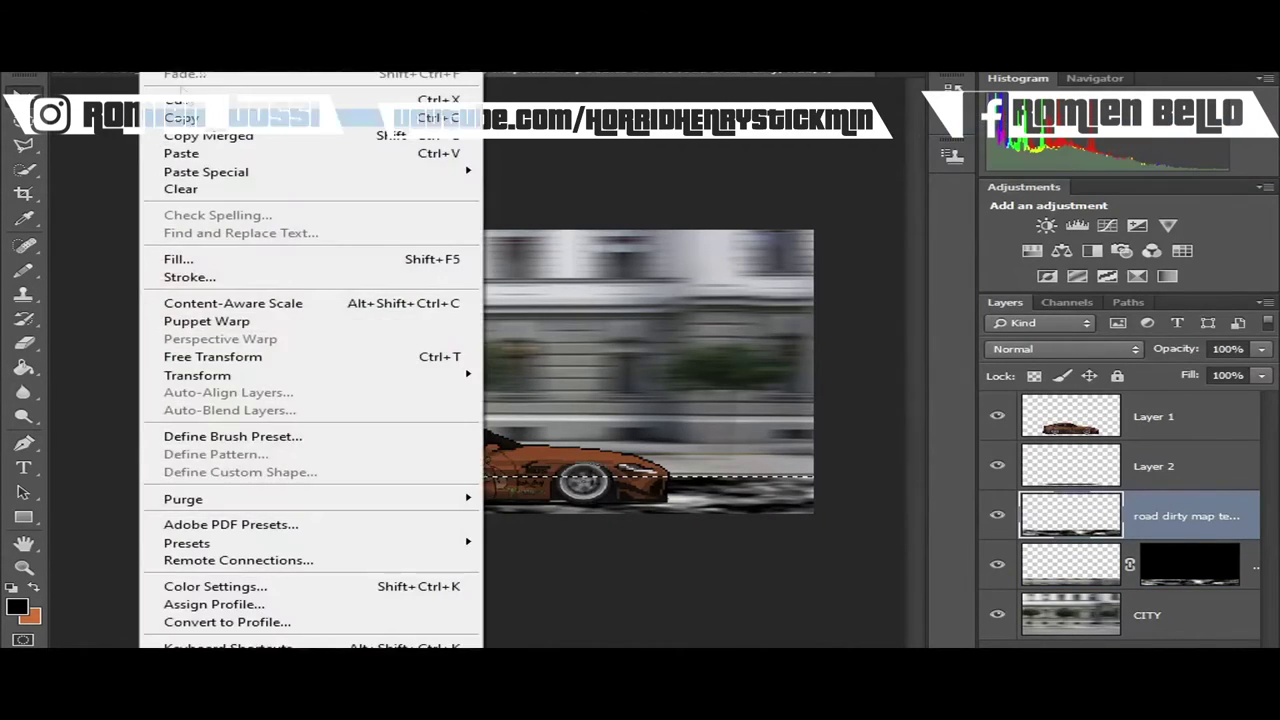
left_click(1160, 416)
key("l")
right_click(410, 107)
left_click(480, 119)
right_click(1160, 416)
left_click(714, 166)
key("Return")
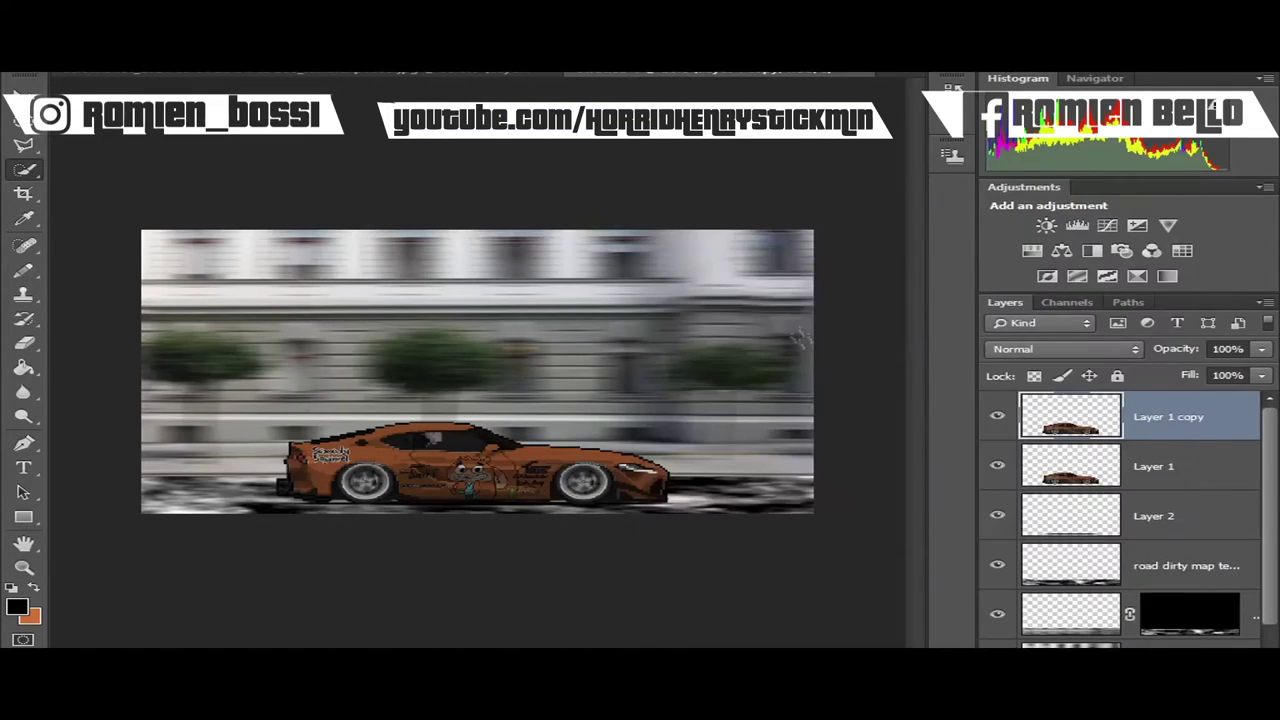
- Flip the car copy vertically and position it just below the car
right_click(620, 487)
left_click(680, 484)
left_click_drag(640, 480, 643, 541)
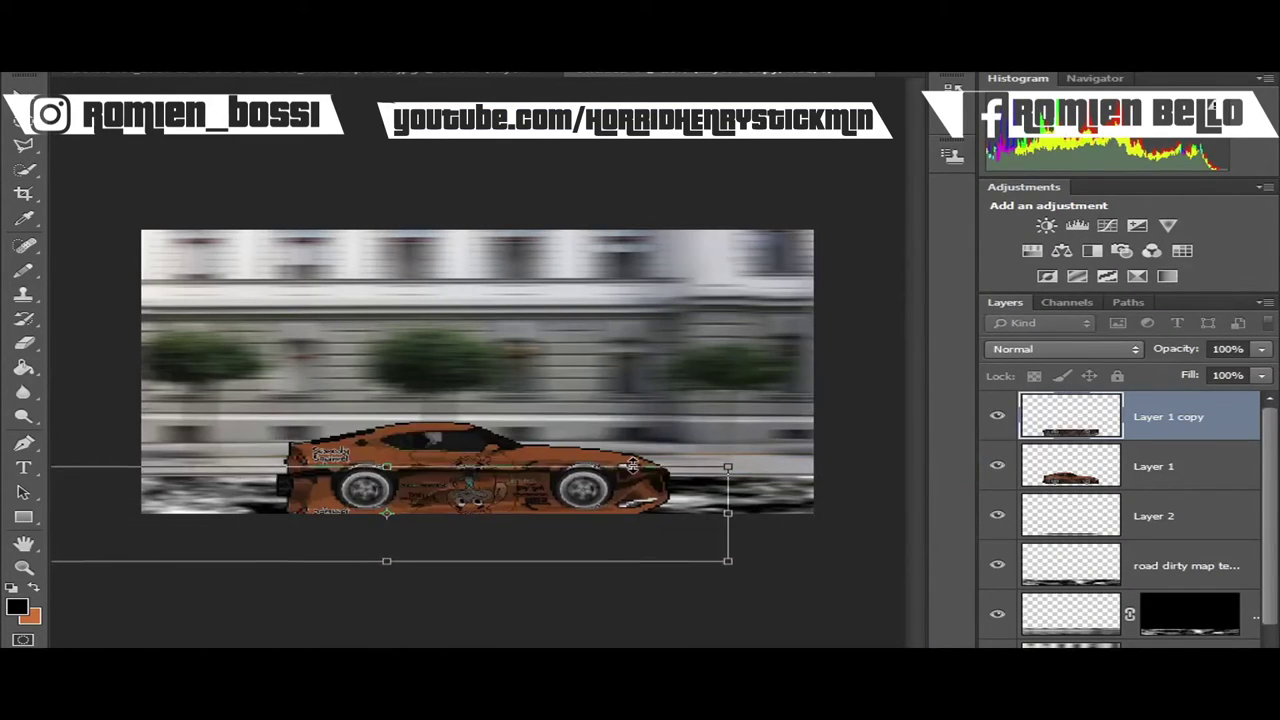
scroll(586, 530, "up", 5)
key("Down")
key("Down")
key("Down")
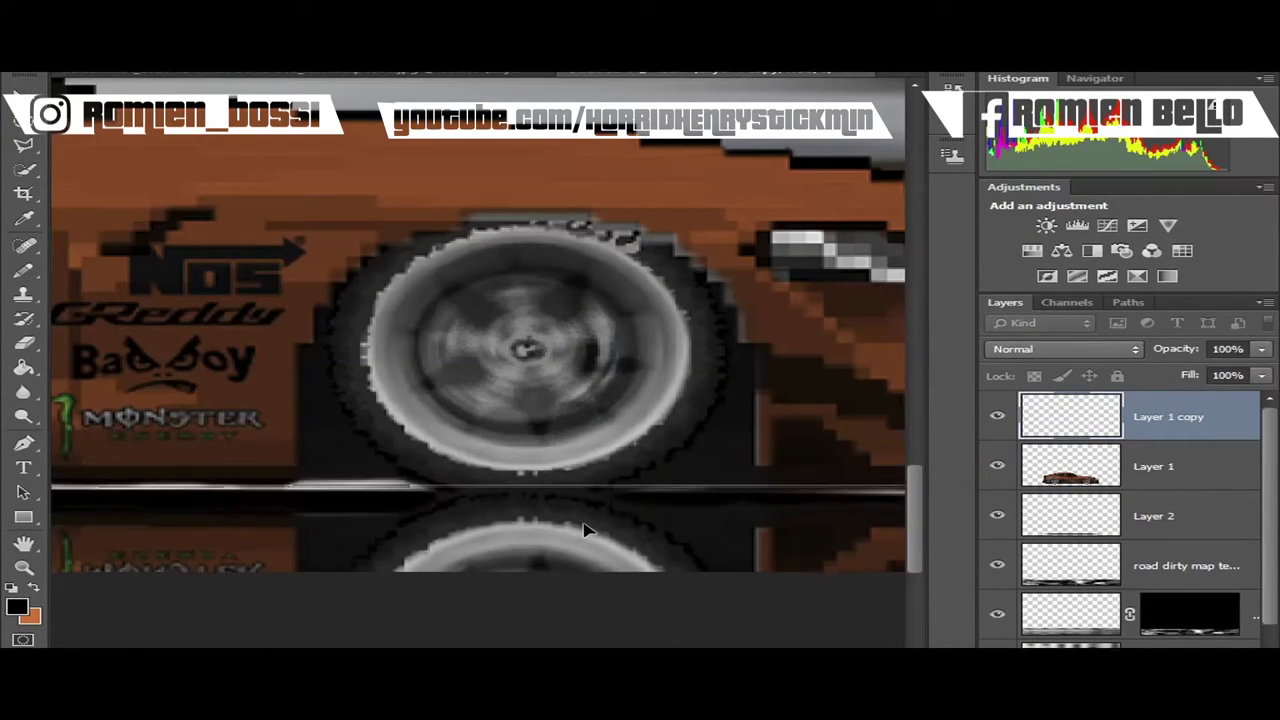
scroll(586, 530, "down", 3)
scroll(580, 528, "down", 2)
key("w")
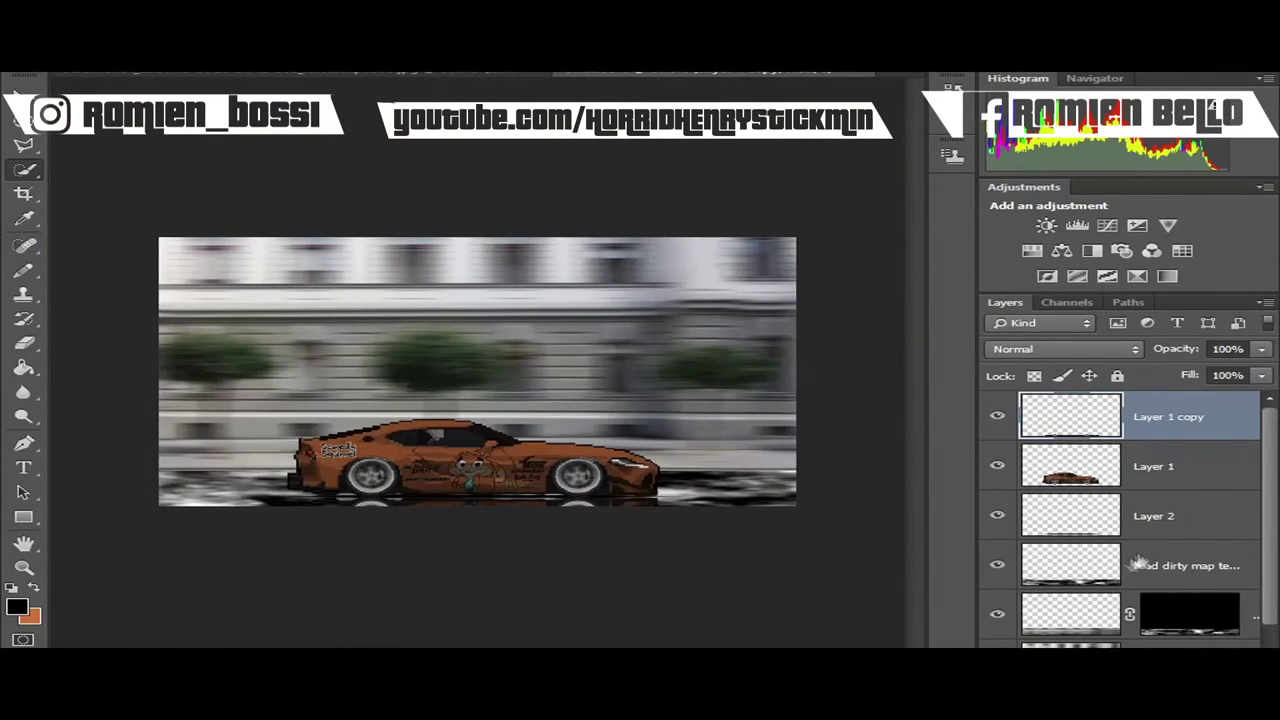
- Paste the road texture into the reflection's mask and hide the road texture layer
left_click(1140, 557)
left_click_drag(1190, 614, 1185, 428)
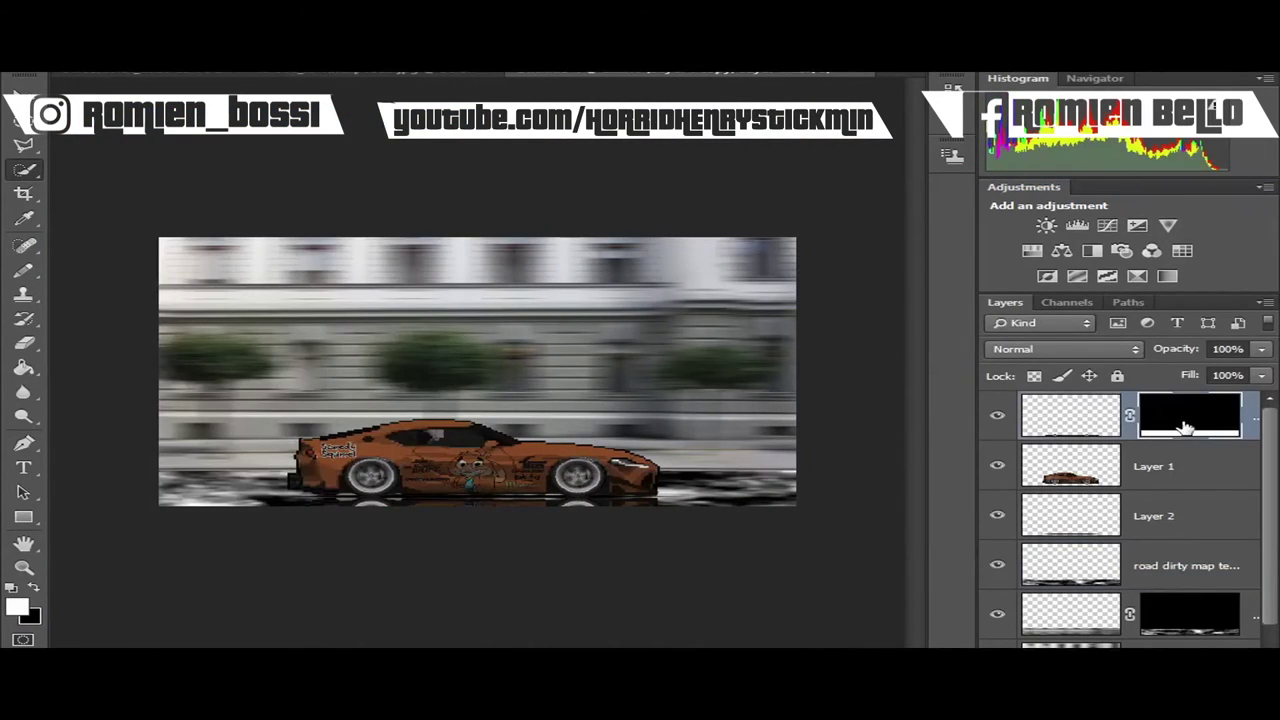
left_click(1185, 428, "alt")
left_click(165, 62)
left_click(529, 171)
left_click(1070, 415)
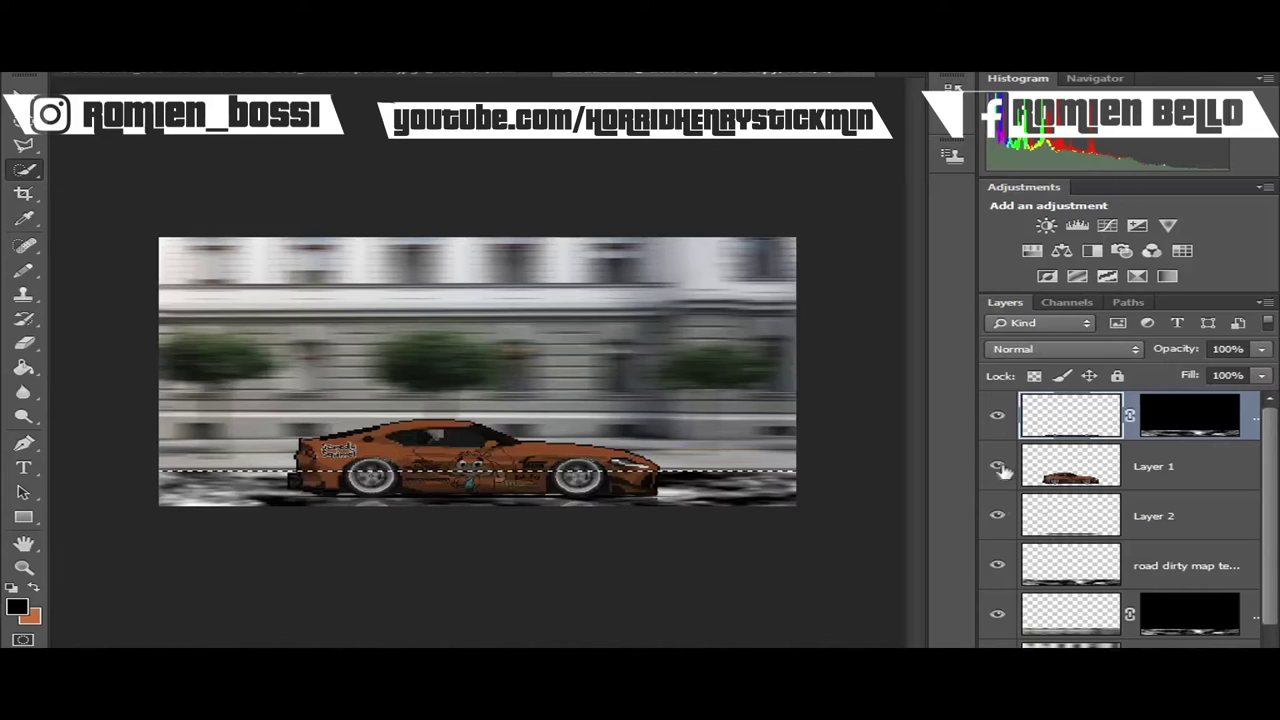
left_click(1002, 566)
- Clear the selection and place a text box for the car's name
right_click(506, 106)
left_click(545, 114)
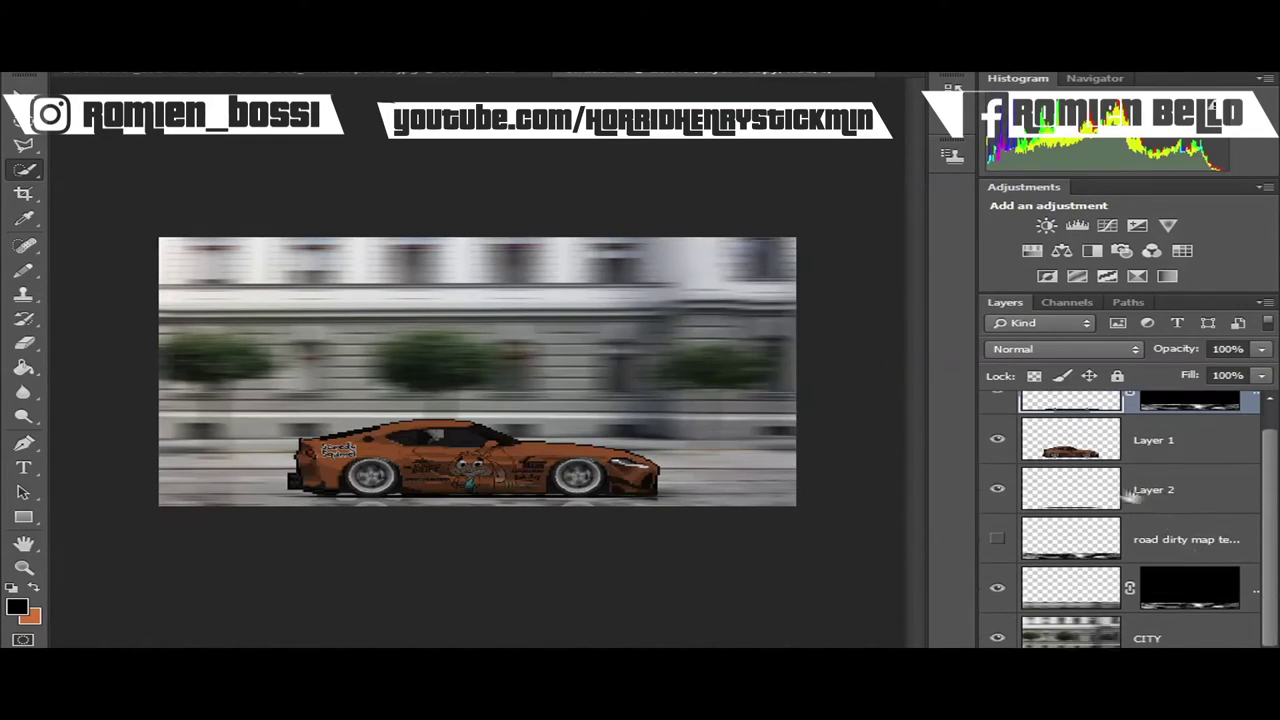
left_click(24, 470)
left_click(285, 378)
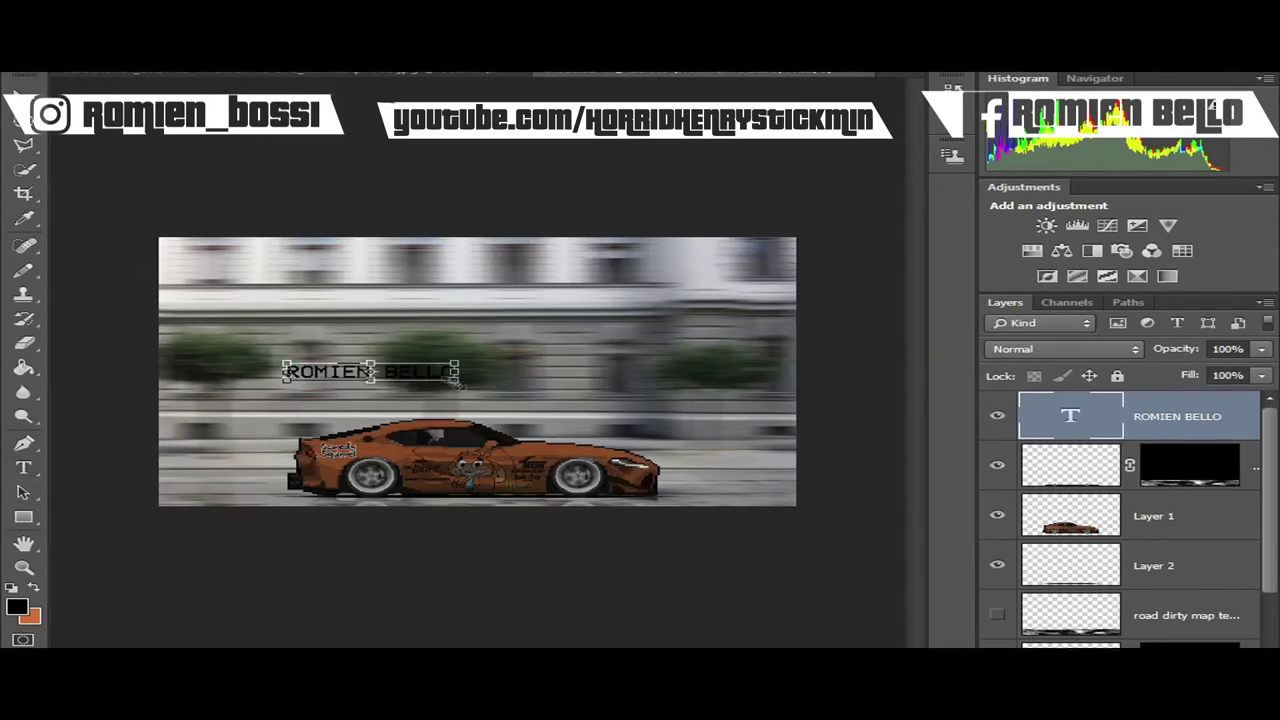
- Add a Color Lookup adjustment layer above the name caption
scroll(1197, 620, "down", 2)
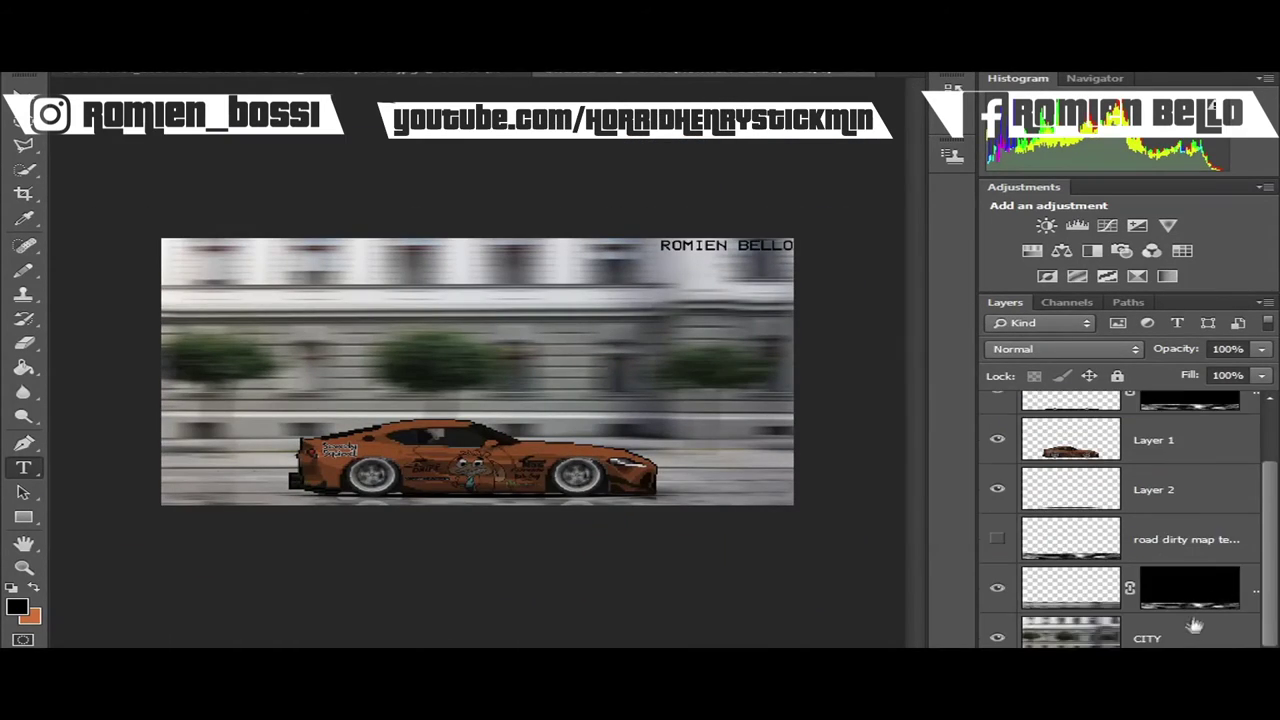
scroll(1197, 620, "up", 2)
left_click(1182, 250)
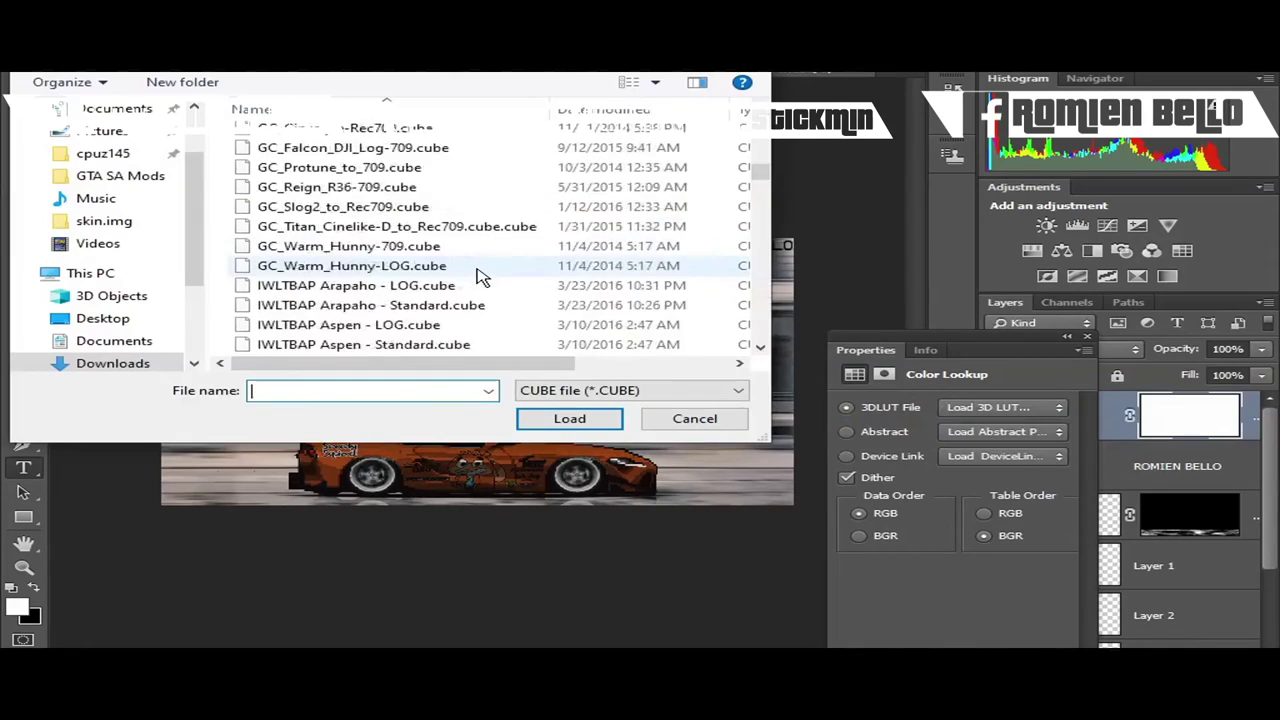
- Load a .cube 3DLUT file into the Color Lookup layer to colour-grade the scene
scroll(480, 277, "down", 5)
double_click(471, 251)
left_click(1087, 336)
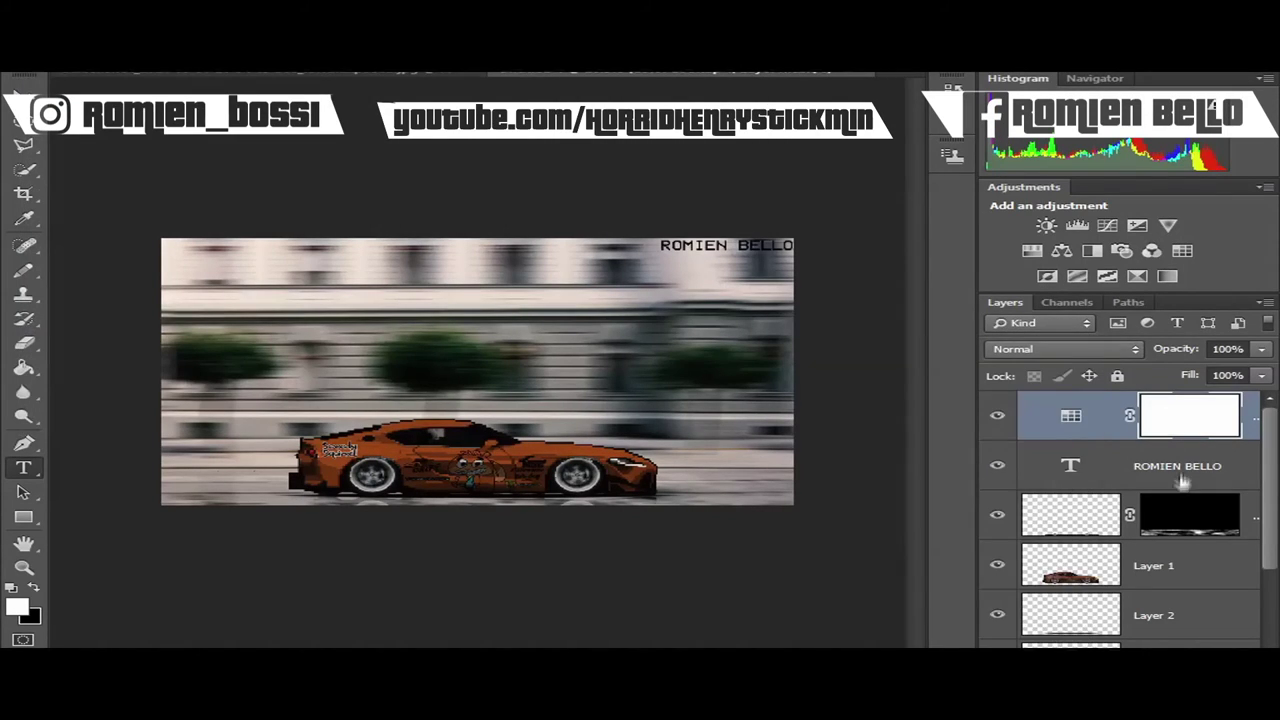
- Save a copy of the image as a PNG file named 'PCR FANART'
left_click(62, 64)
left_click(243, 229)
left_click(460, 377)
left_click(250, 705)
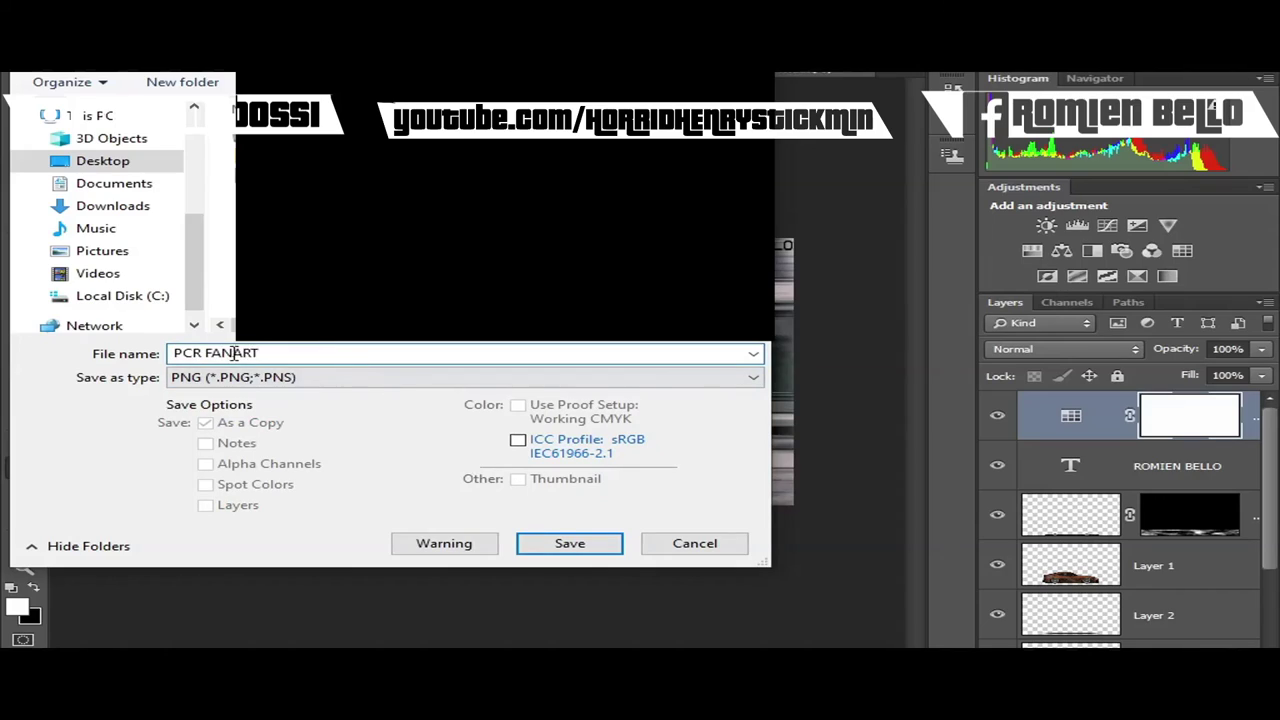